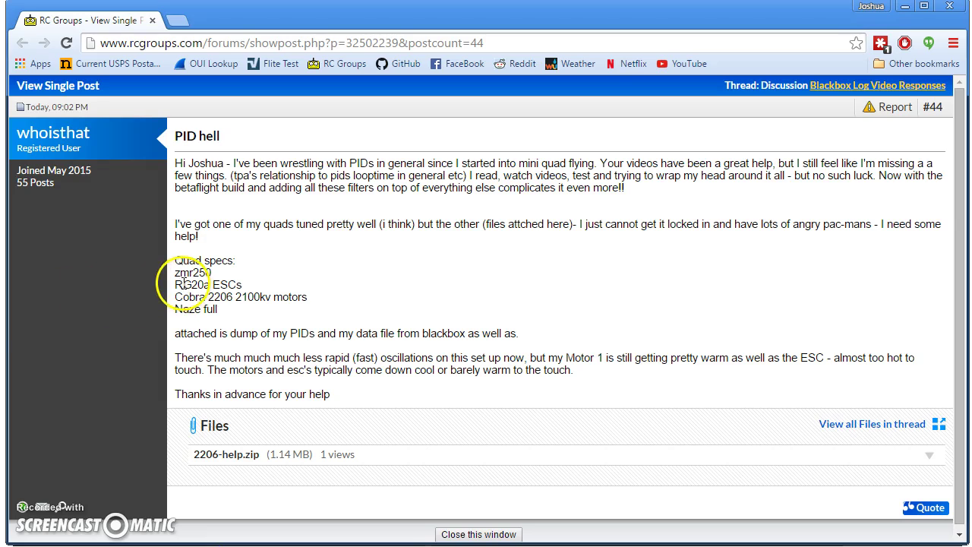
Highlight the Quad specs heading, RG20a ESCs and Cobra 2206 2100kv motors lines in the post
{"action": "left_click_drag", "start_coordinate": [176, 273], "coordinate": [226, 261]}
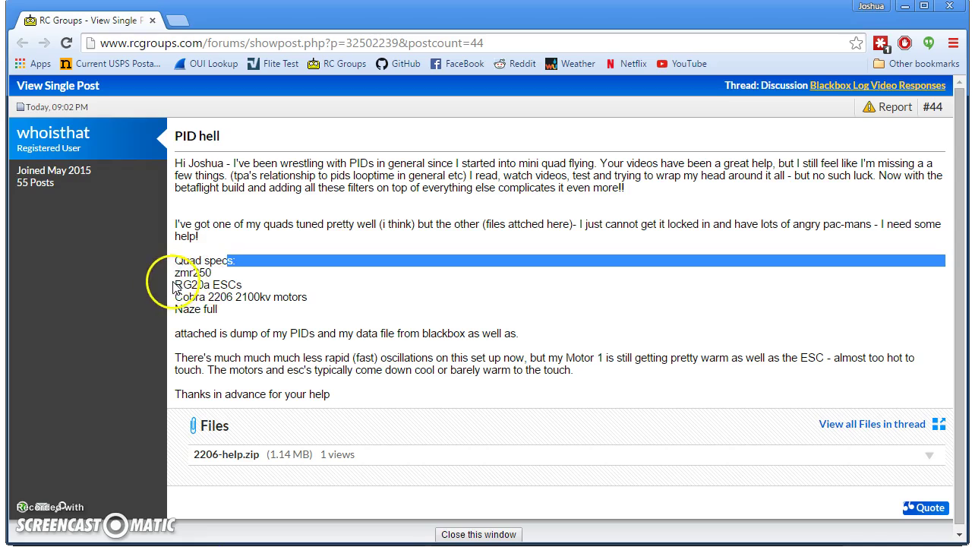
{"action": "left_click_drag", "start_coordinate": [176, 284], "coordinate": [246, 284]}
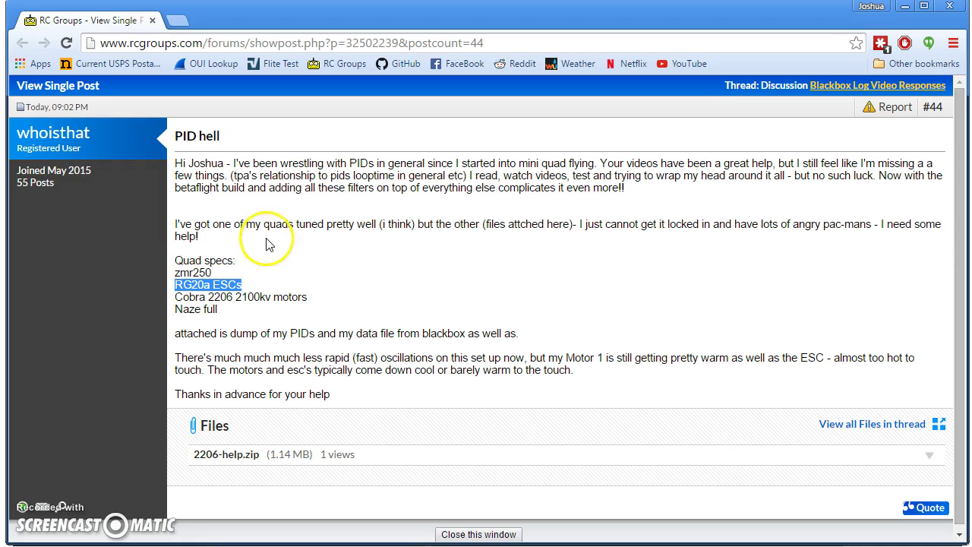
{"action": "left_click", "coordinate": [175, 298]}
{"action": "left_click_drag", "start_coordinate": [176, 298], "coordinate": [164, 282]}
{"action": "left_click", "coordinate": [319, 319]}
{"action": "left_click", "coordinate": [169, 286]}
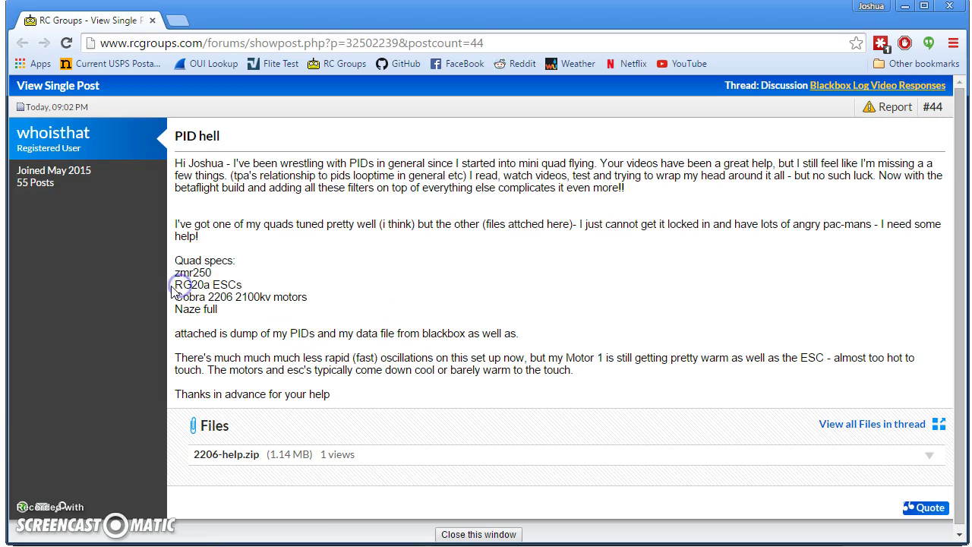
{"action": "left_click", "coordinate": [178, 275]}
{"action": "left_click", "coordinate": [270, 339]}
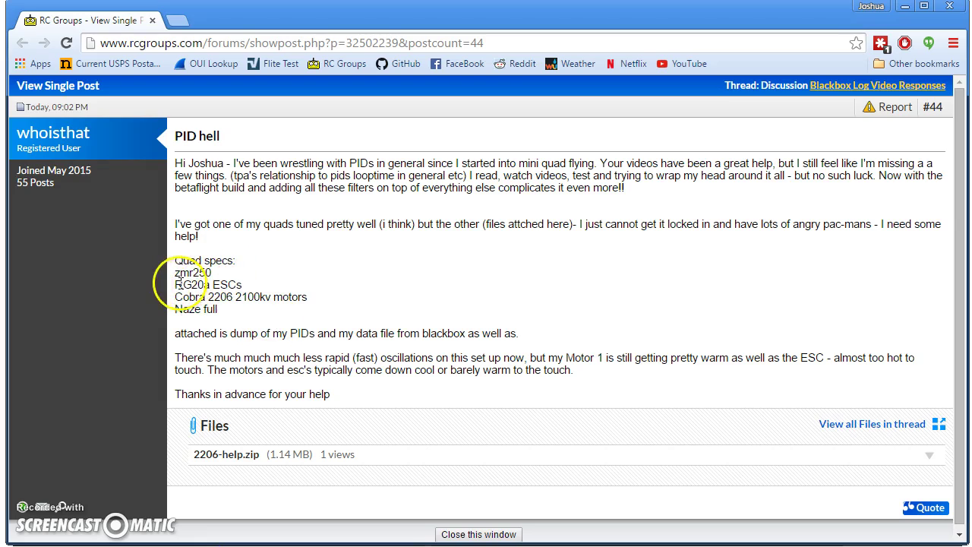
Highlight the zmr250 frame name, then bring up 2206-PIDs.txt in Notepad++
{"action": "left_click_drag", "start_coordinate": [180, 272], "coordinate": [225, 275]}
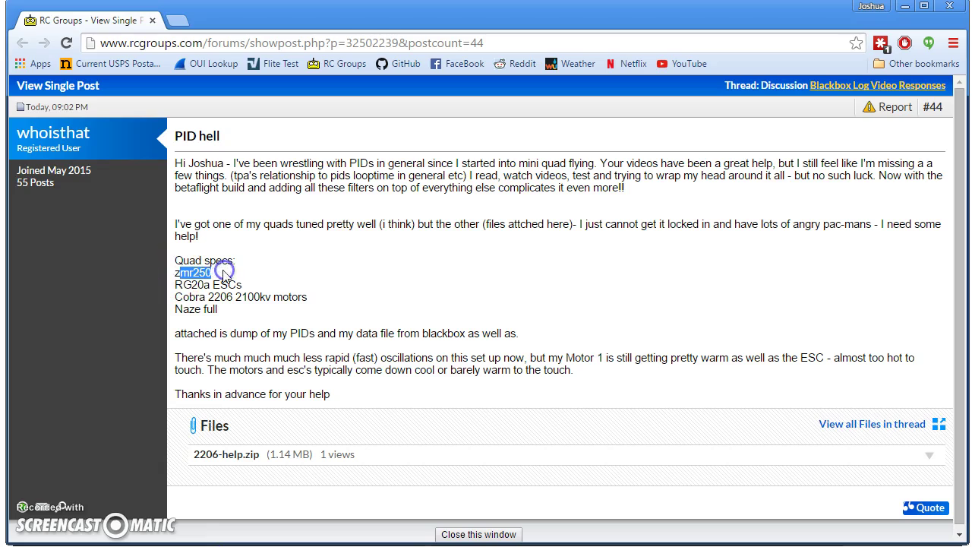
{"action": "left_click", "coordinate": [208, 275]}
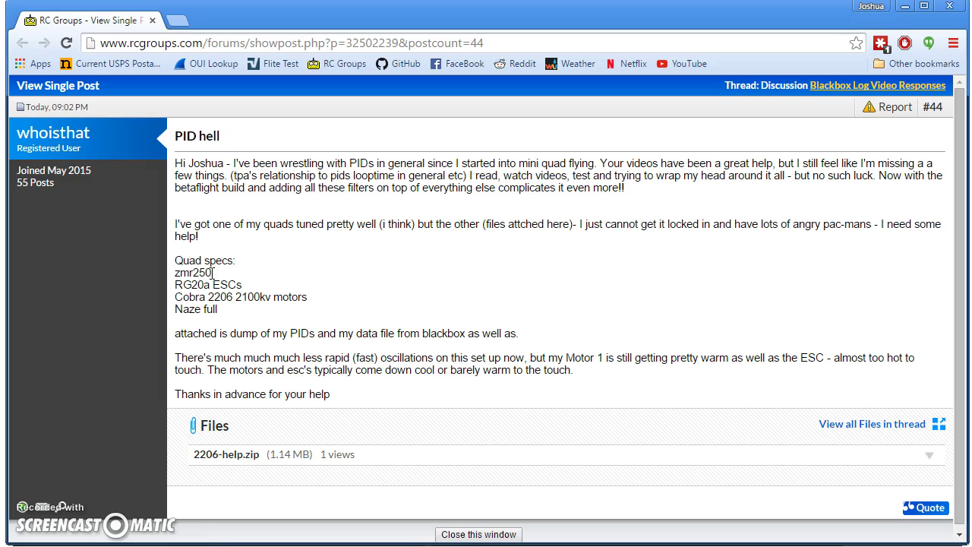
{"action": "left_click", "coordinate": [218, 291]}
{"action": "left_click", "coordinate": [217, 278]}
{"action": "left_click", "coordinate": [387, 507]}
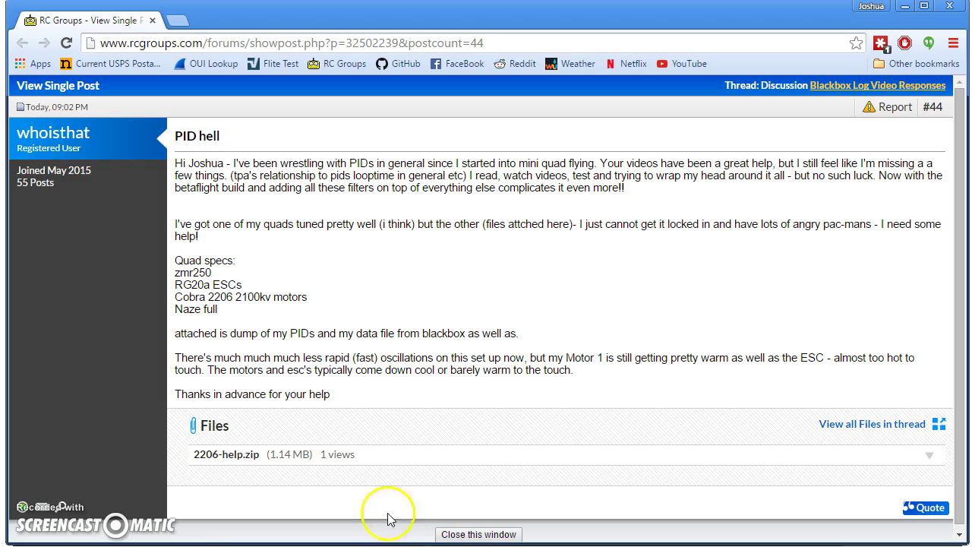
{"action": "key", "text": "alt+Tab"}
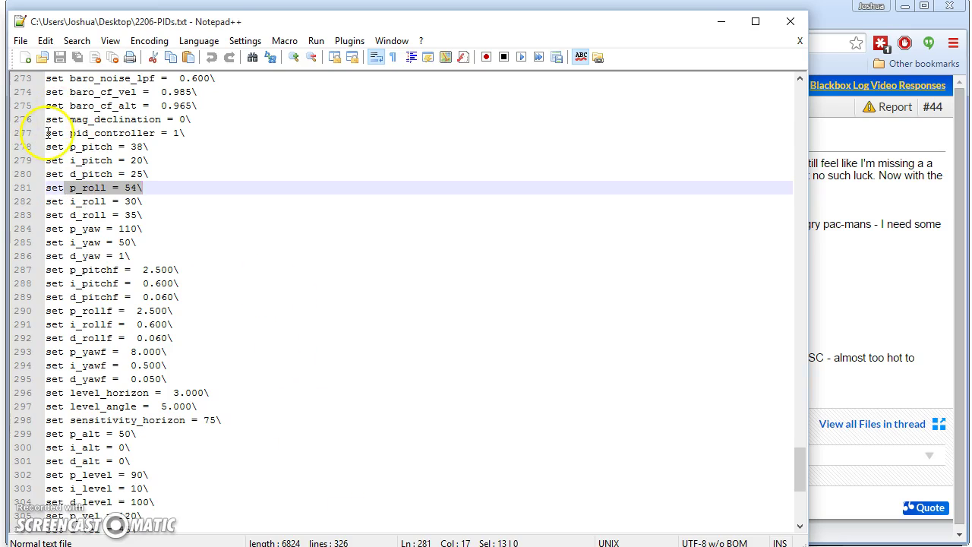
{"action": "left_click_drag", "start_coordinate": [47, 132], "coordinate": [238, 129]}
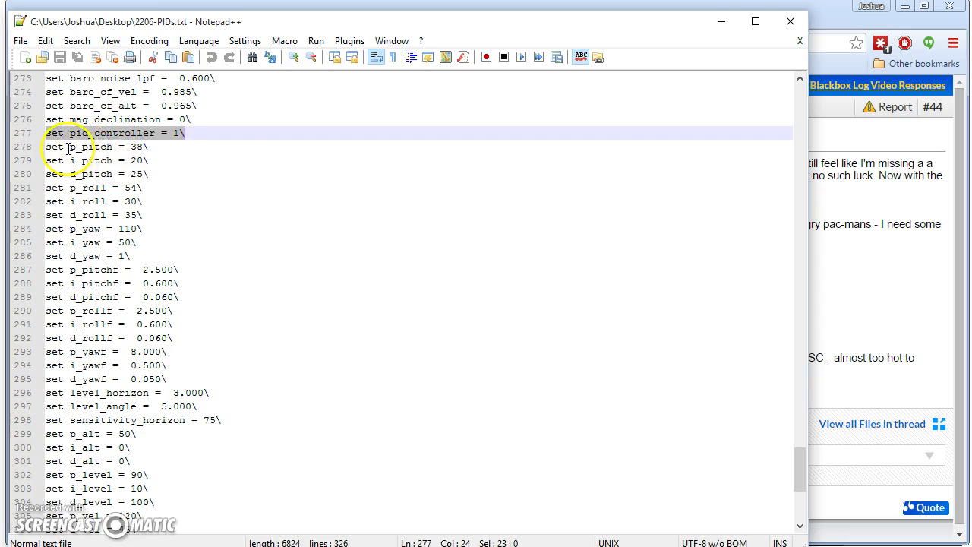
{"action": "left_click_drag", "start_coordinate": [69, 146], "coordinate": [180, 147]}
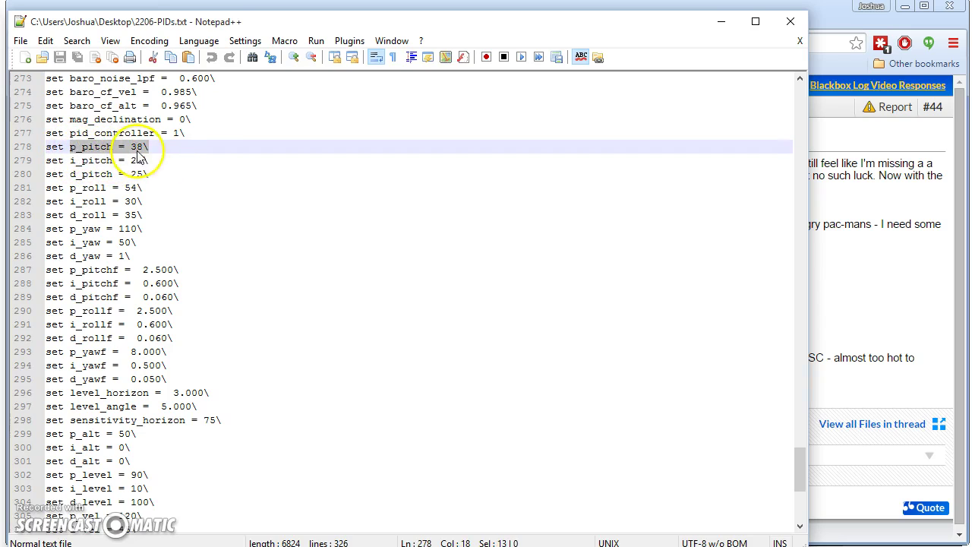
{"action": "left_click_drag", "start_coordinate": [69, 188], "coordinate": [150, 195]}
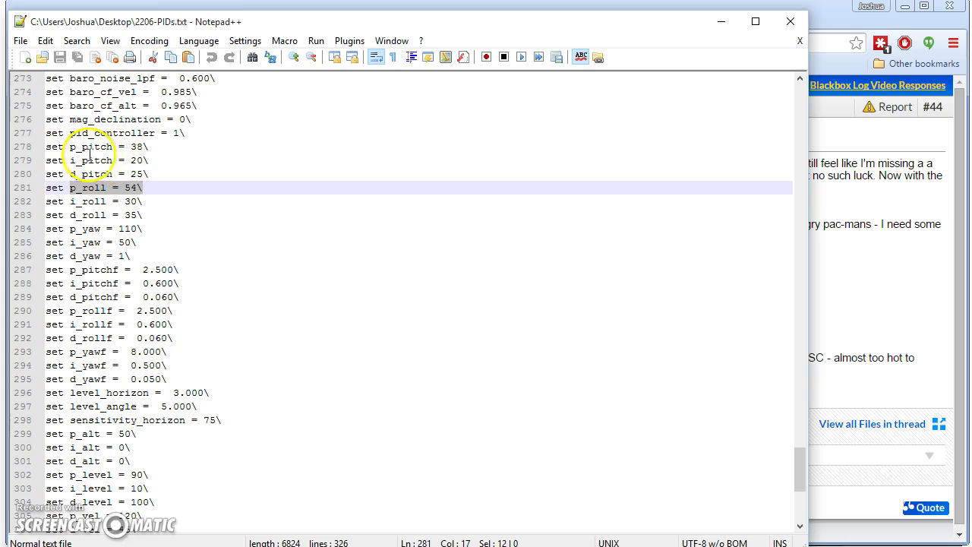
{"action": "left_click", "coordinate": [155, 144]}
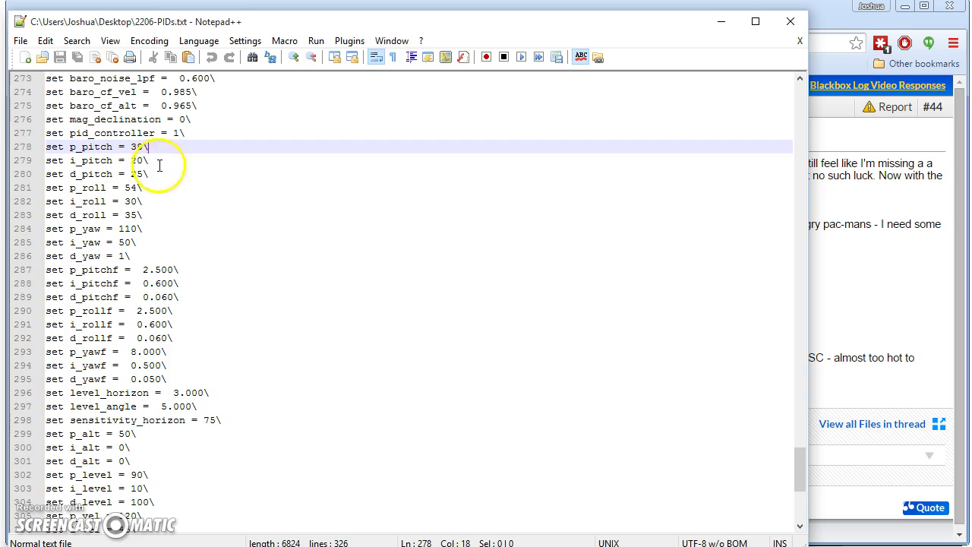
Highlight the p_pitch = 38 setting on line 278, then return to the PID hell post
{"action": "left_click", "coordinate": [150, 147]}
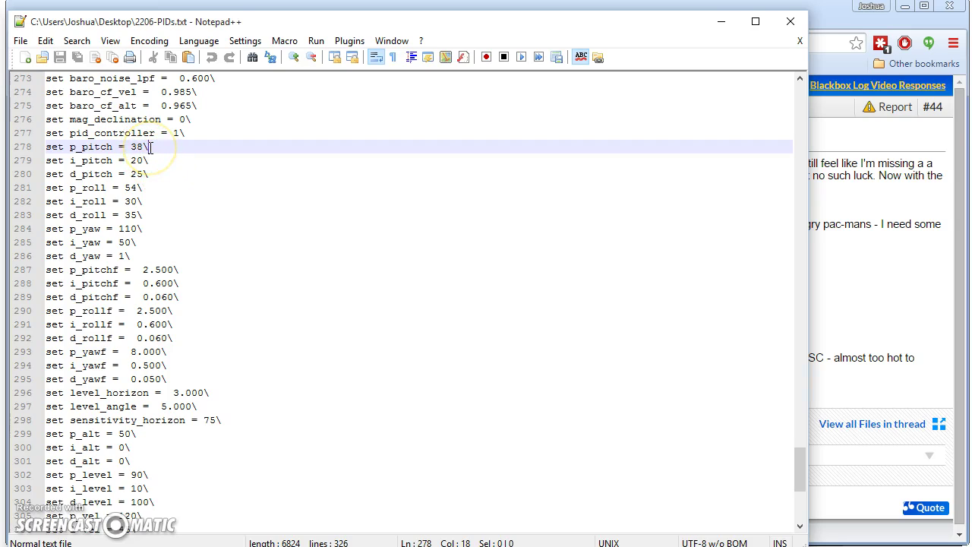
{"action": "left_click_drag", "start_coordinate": [151, 147], "coordinate": [67, 148]}
{"action": "left_click", "coordinate": [200, 147]}
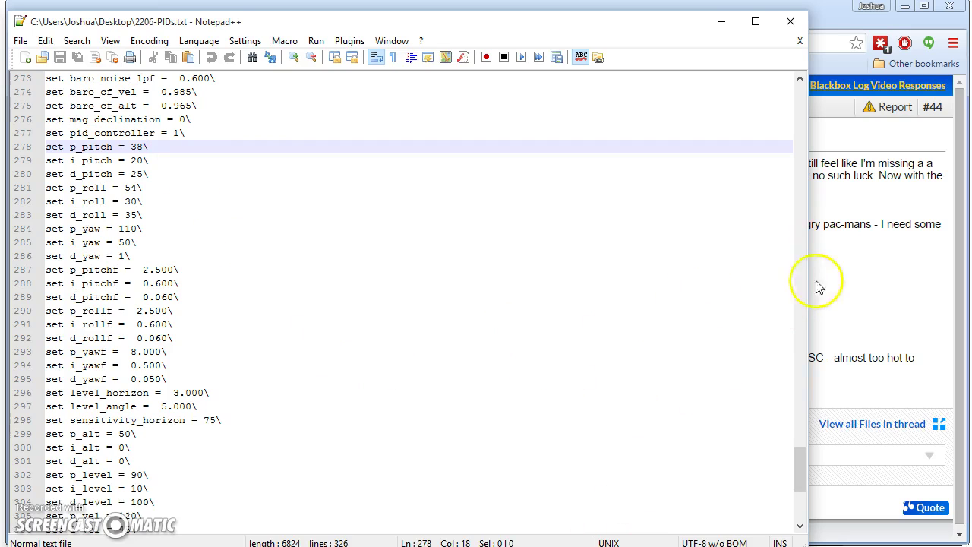
{"action": "left_click", "coordinate": [839, 262]}
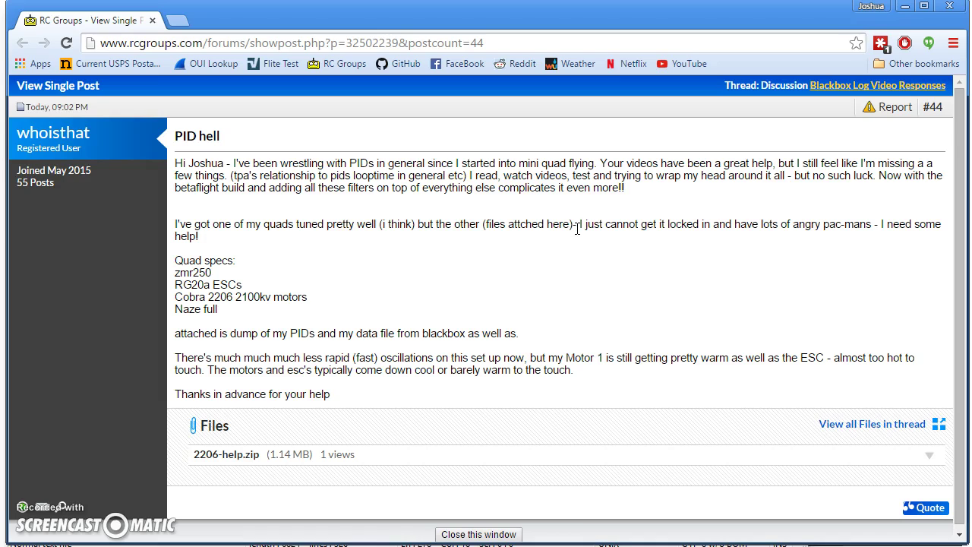
Highlight the 'lots of angry pac-mans' complaint in the post, then clear the selection
{"action": "left_click", "coordinate": [577, 228]}
{"action": "left_click", "coordinate": [584, 225]}
{"action": "left_click_drag", "start_coordinate": [760, 224], "coordinate": [863, 229]}
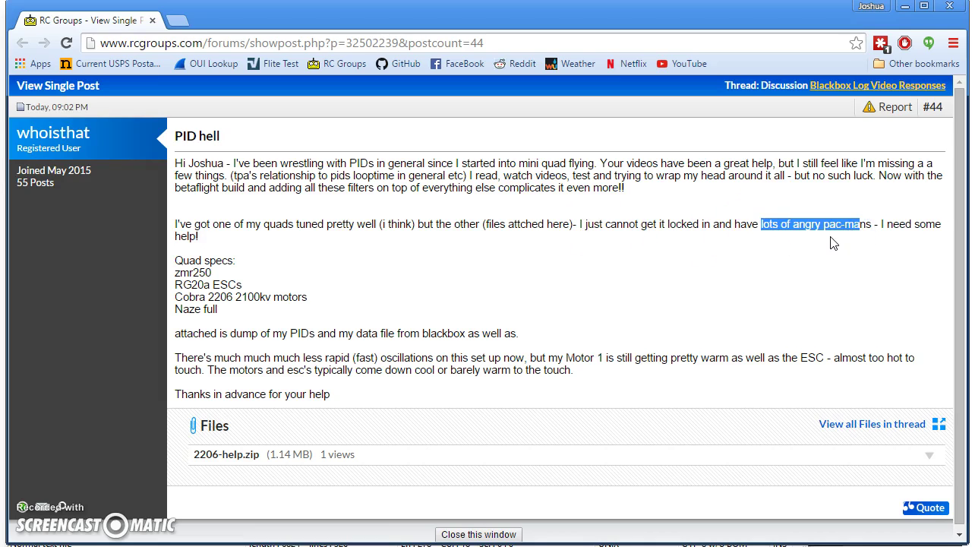
{"action": "left_click", "coordinate": [805, 243]}
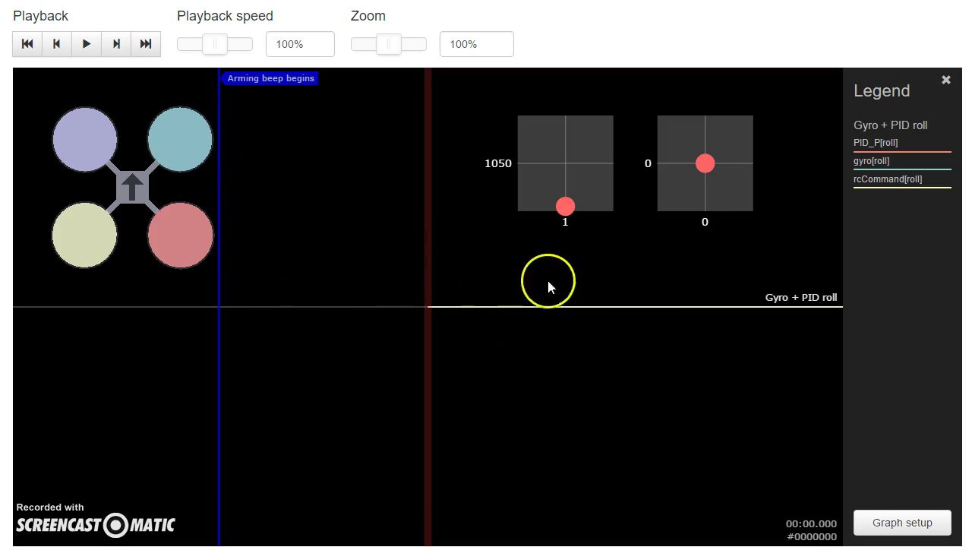
Remove all three roll graph fields, add the Gyros and Motors presets, and save
{"action": "left_click", "coordinate": [907, 524]}
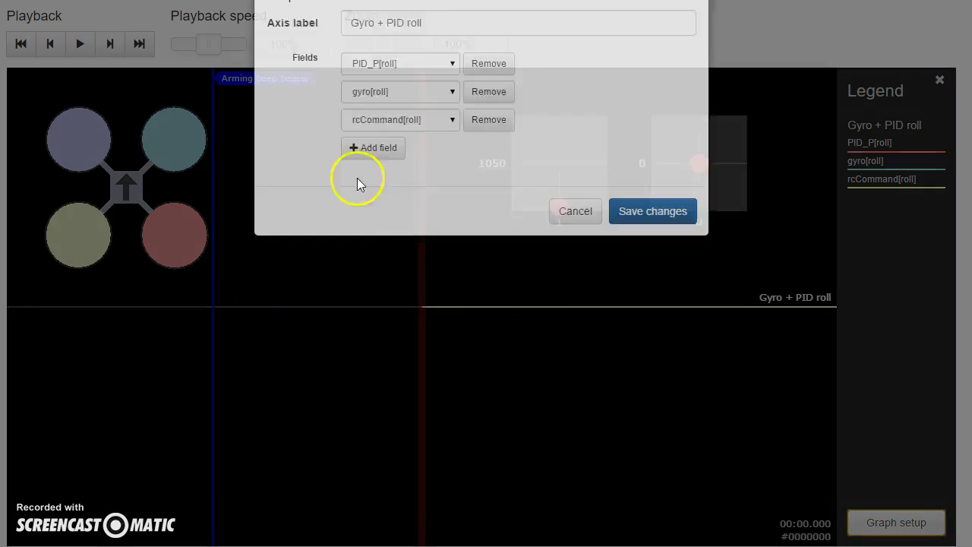
{"action": "left_click", "coordinate": [485, 102]}
{"action": "left_click", "coordinate": [481, 104]}
{"action": "left_click", "coordinate": [481, 105]}
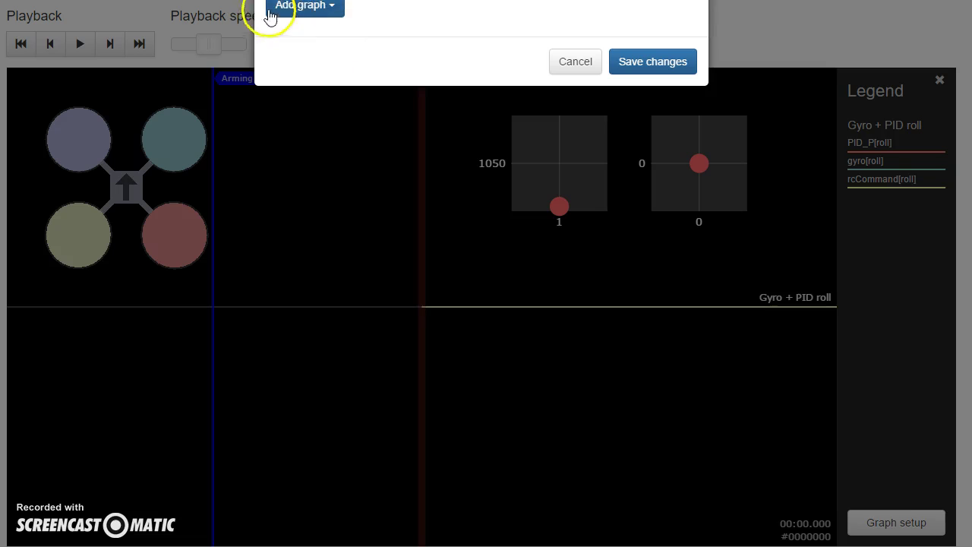
{"action": "left_click", "coordinate": [298, 20]}
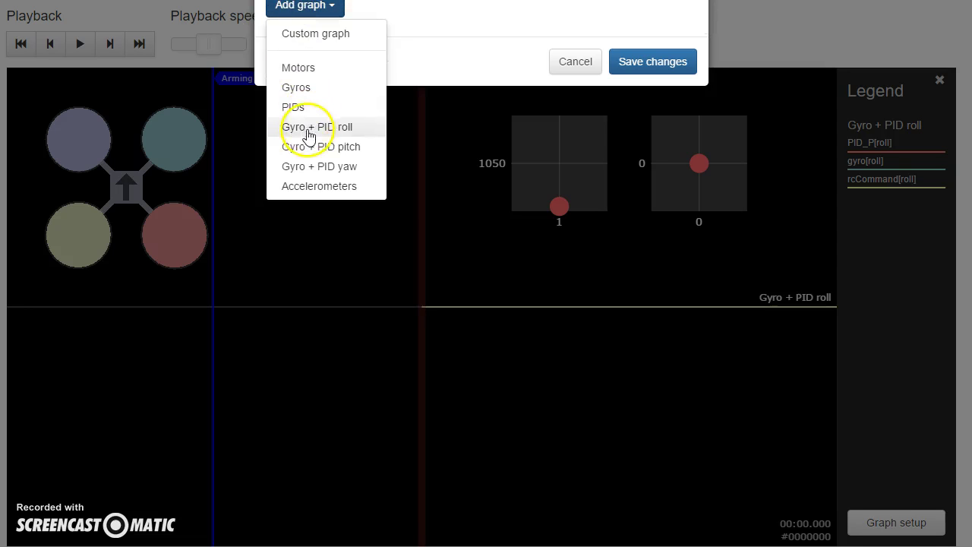
{"action": "left_click", "coordinate": [307, 91]}
{"action": "left_click", "coordinate": [304, 8]}
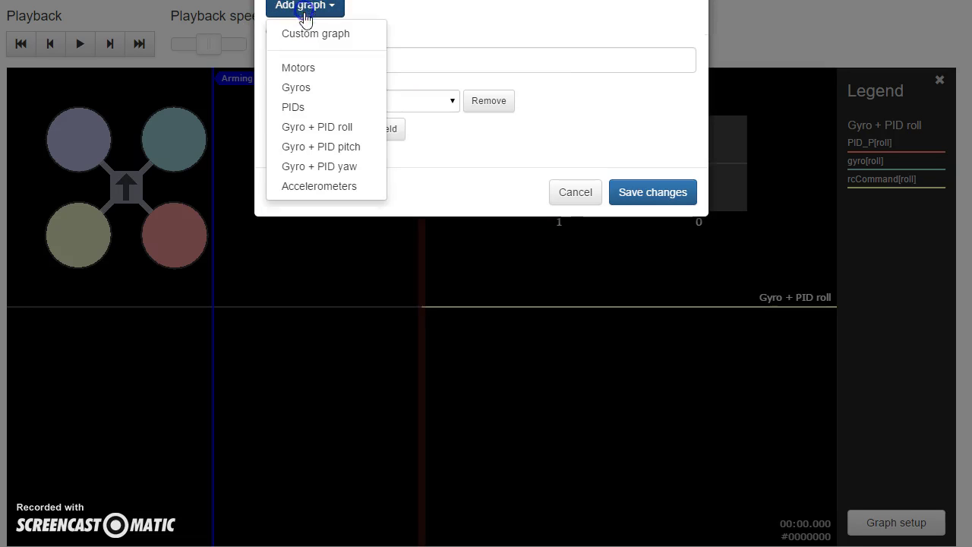
{"action": "left_click", "coordinate": [307, 68]}
{"action": "left_click", "coordinate": [480, 262]}
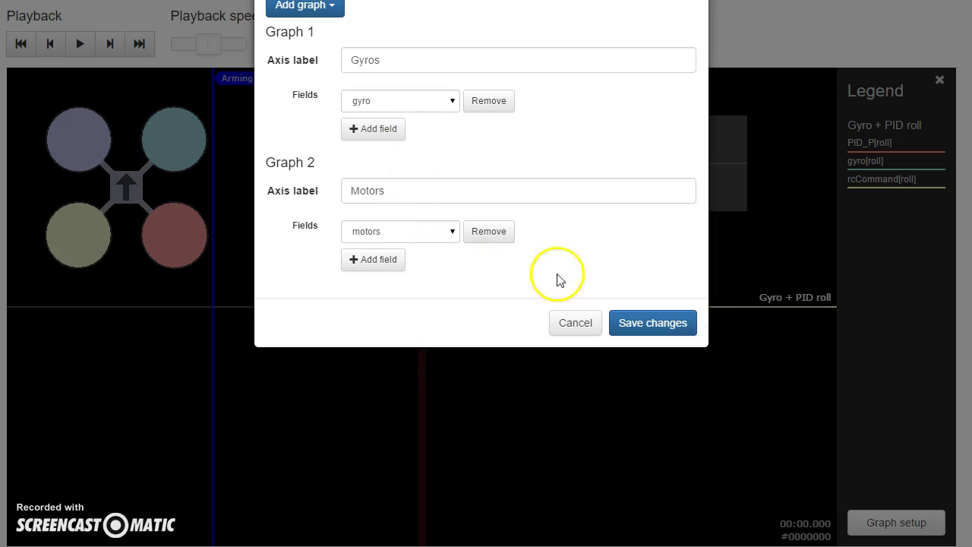
{"action": "left_click", "coordinate": [622, 329]}
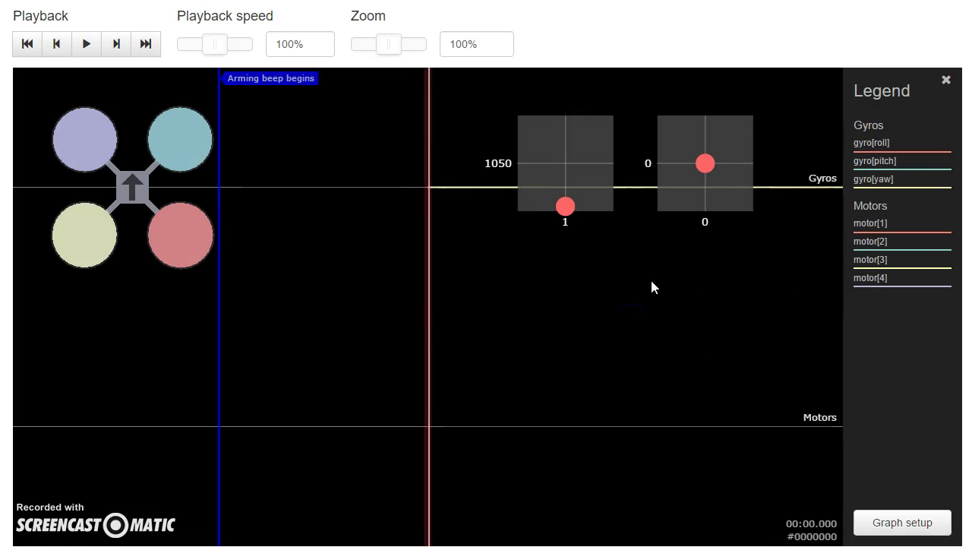
Pan past the arming marker until the gyro and motor traces appear
{"action": "left_click_drag", "start_coordinate": [602, 287], "coordinate": [357, 287]}
{"action": "mouse_move", "coordinate": [594, 315]}
{"action": "left_mouse_down"}
{"action": "mouse_move", "coordinate": [336, 297]}
{"action": "mouse_move", "coordinate": [27, 323]}
{"action": "left_mouse_up"}
{"action": "left_click_drag", "start_coordinate": [521, 362], "coordinate": [189, 369]}
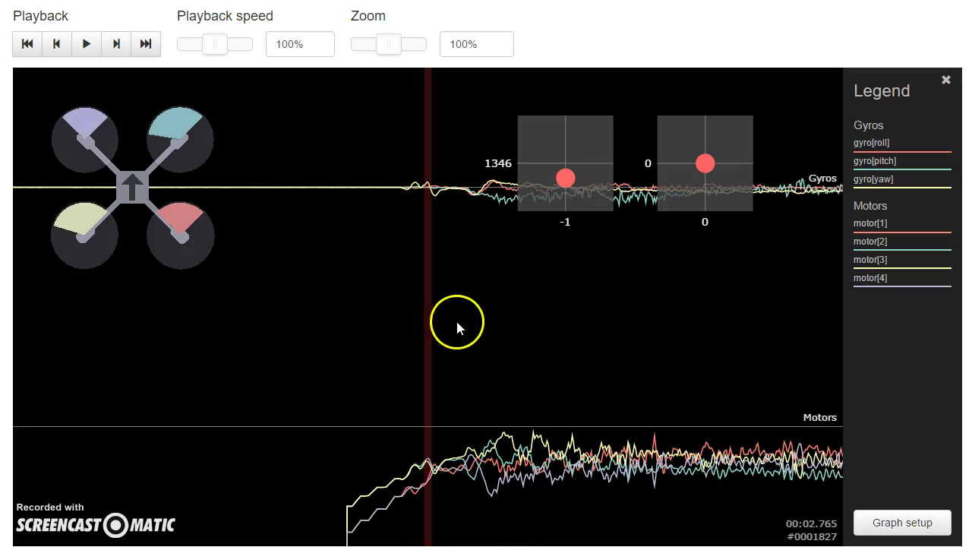
{"action": "left_click_drag", "start_coordinate": [611, 343], "coordinate": [488, 345]}
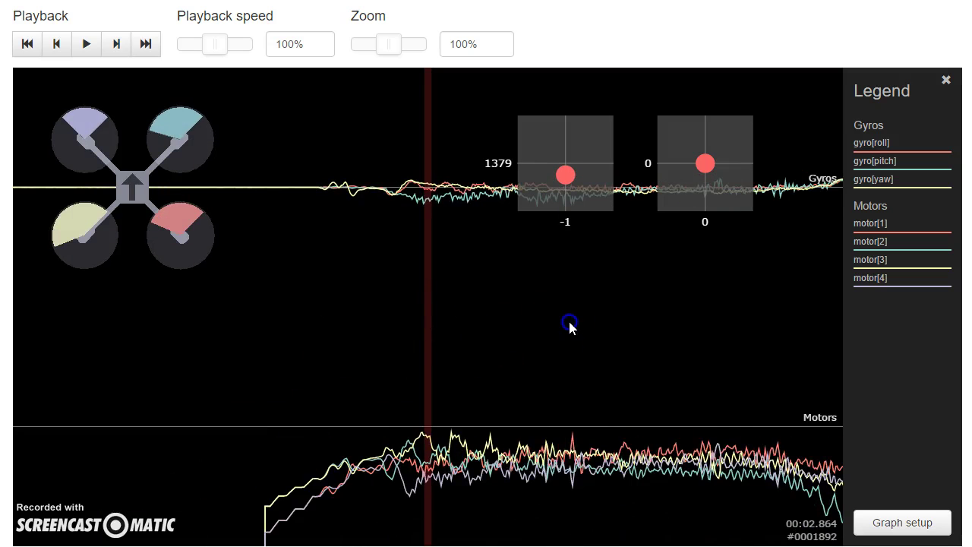
{"action": "left_click_drag", "start_coordinate": [570, 325], "coordinate": [533, 329]}
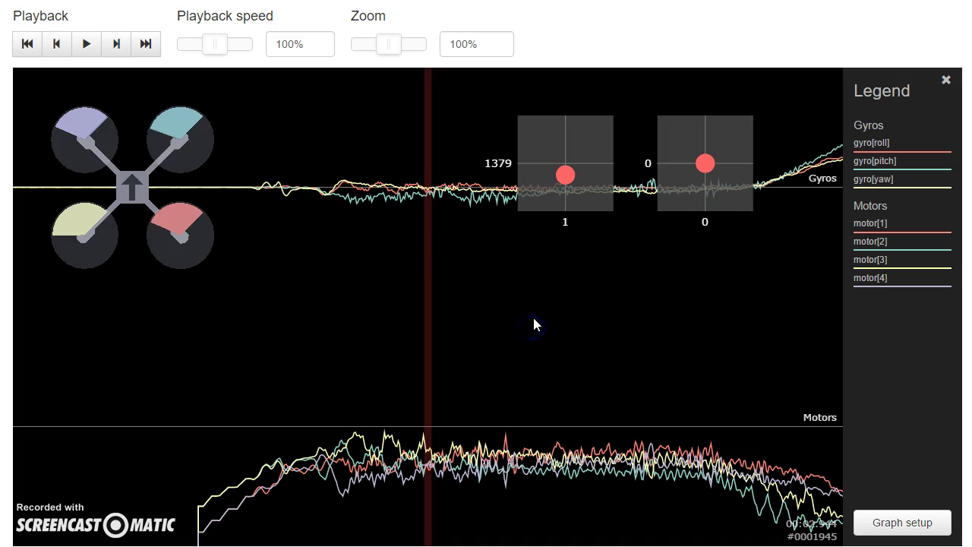
Zoom out to 10%, pan to about 13 seconds, then zoom back to 100%
{"action": "mouse_move", "coordinate": [386, 45]}
{"action": "left_mouse_down"}
{"action": "mouse_move", "coordinate": [356, 85]}
{"action": "mouse_move", "coordinate": [301, 229]}
{"action": "left_mouse_up"}
{"action": "left_click_drag", "start_coordinate": [473, 315], "coordinate": [289, 313]}
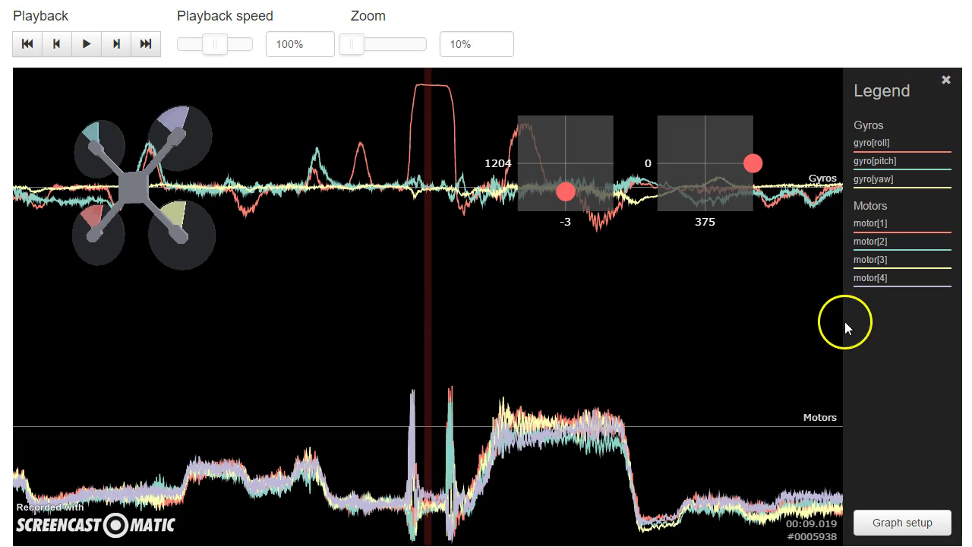
{"action": "left_click_drag", "start_coordinate": [481, 301], "coordinate": [306, 303]}
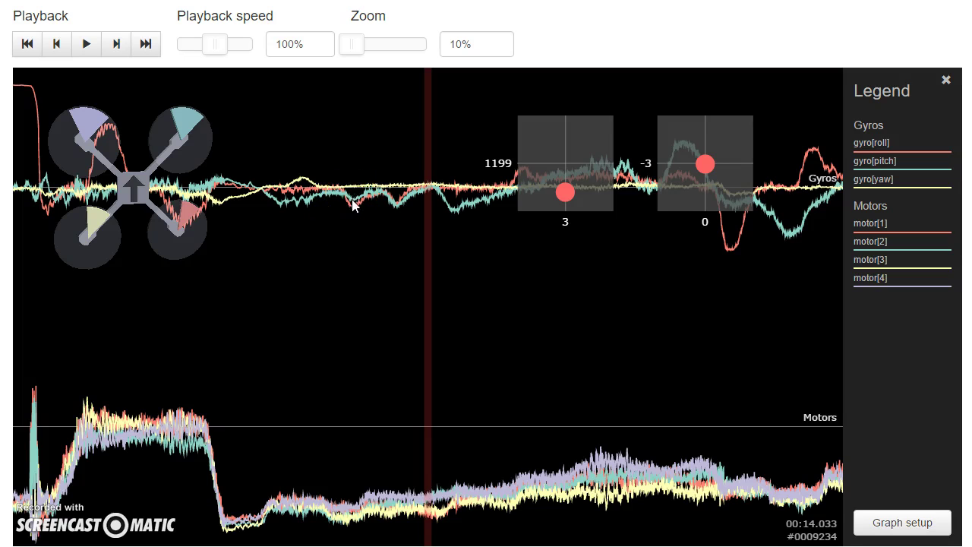
{"action": "left_click_drag", "start_coordinate": [354, 45], "coordinate": [391, 60]}
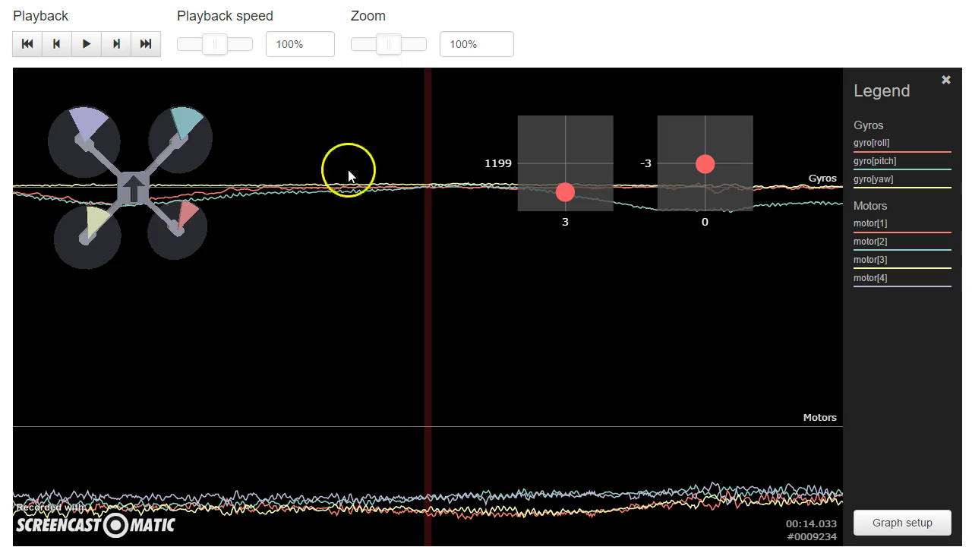
{"action": "left_click_drag", "start_coordinate": [668, 346], "coordinate": [390, 390]}
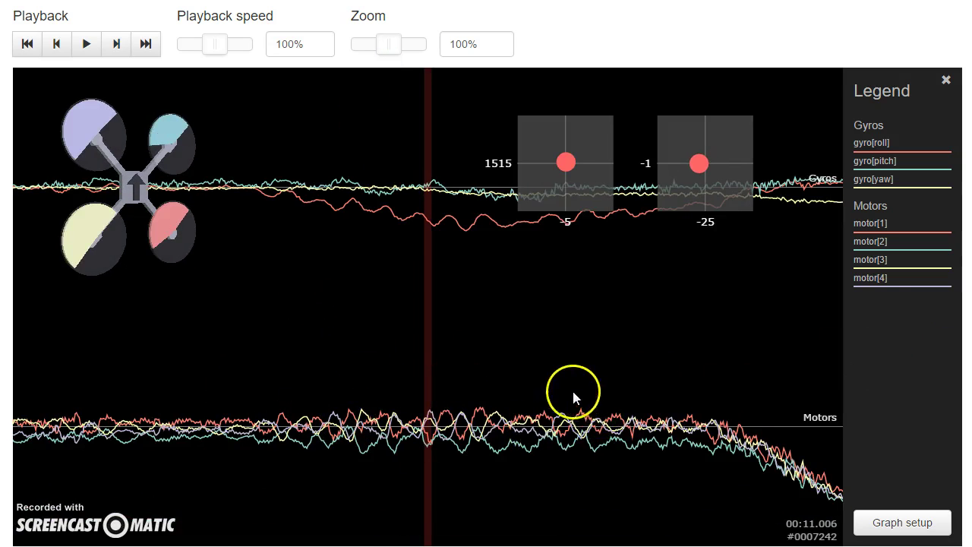
{"action": "left_click_drag", "start_coordinate": [570, 393], "coordinate": [642, 373]}
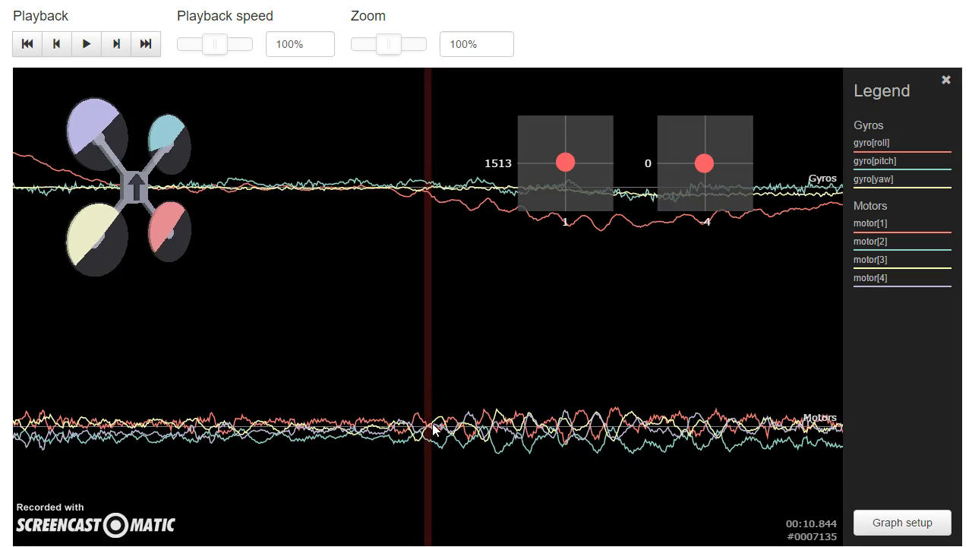
{"action": "left_click_drag", "start_coordinate": [436, 343], "coordinate": [272, 203]}
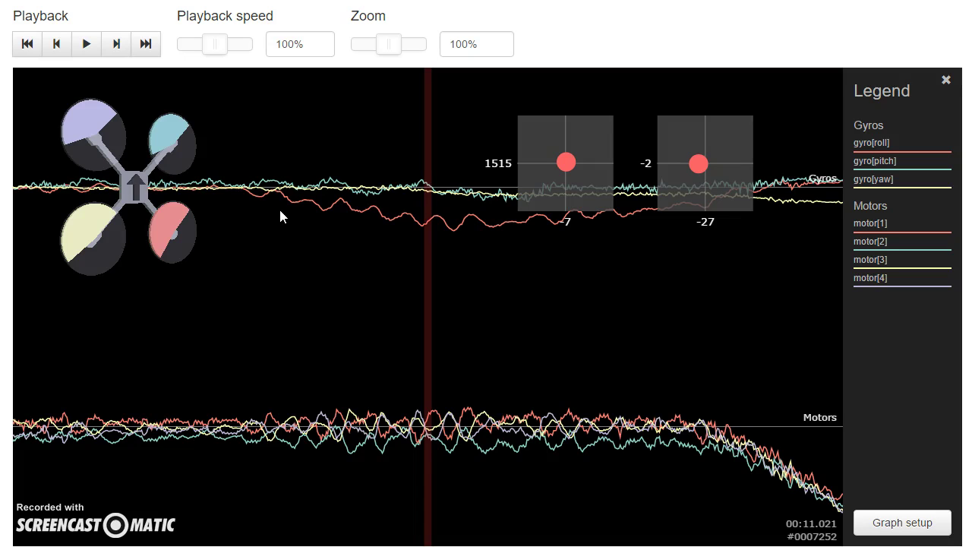
Zoom out again and pan to about 00:11.3, where the motor traces drop sharply
{"action": "left_click", "coordinate": [388, 42]}
{"action": "left_click_drag", "start_coordinate": [388, 42], "coordinate": [338, 47]}
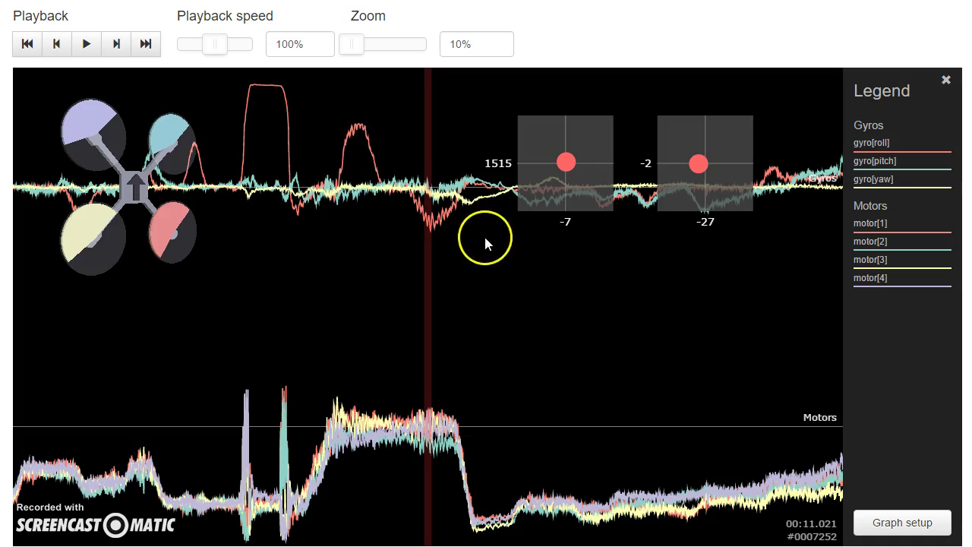
{"action": "left_click_drag", "start_coordinate": [486, 239], "coordinate": [467, 262]}
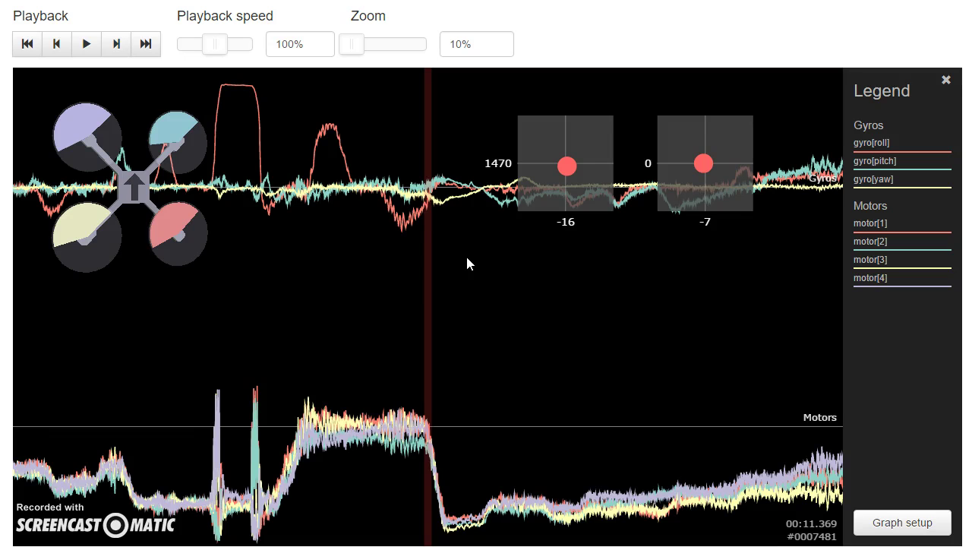
{"action": "left_click_drag", "start_coordinate": [341, 234], "coordinate": [343, 185]}
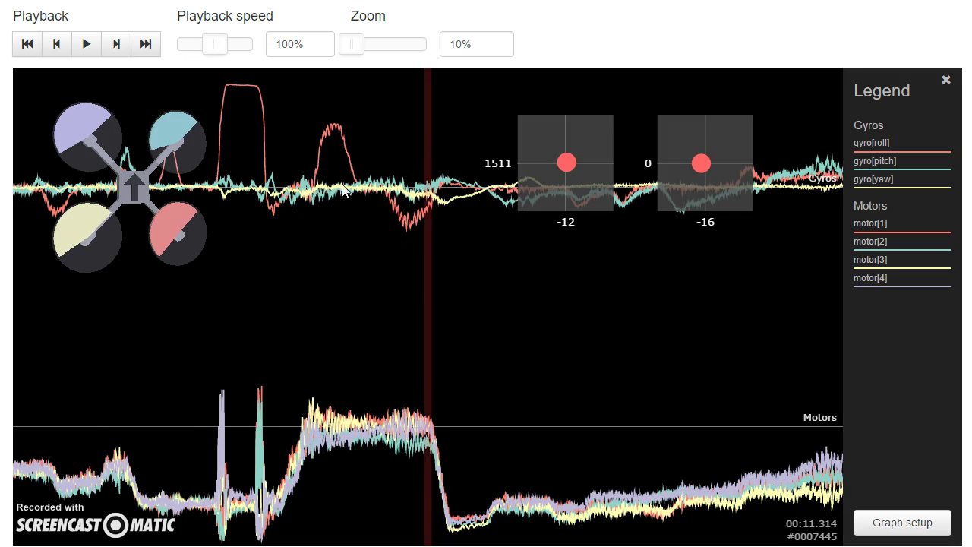
Remove the gyro and motor graphs and add a trimmed Gyro + PID roll preset graph
{"action": "left_click", "coordinate": [894, 523]}
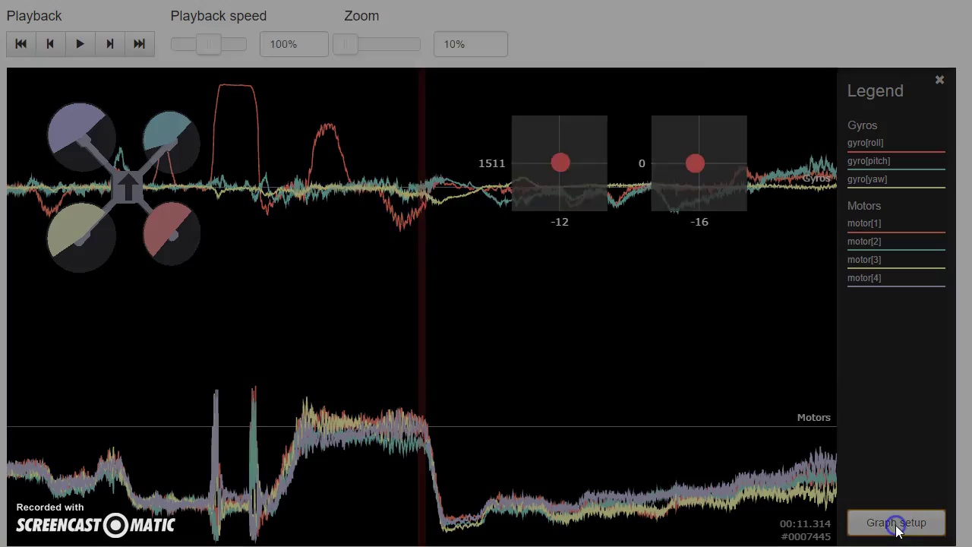
{"action": "left_click", "coordinate": [469, 101]}
{"action": "left_click", "coordinate": [471, 103]}
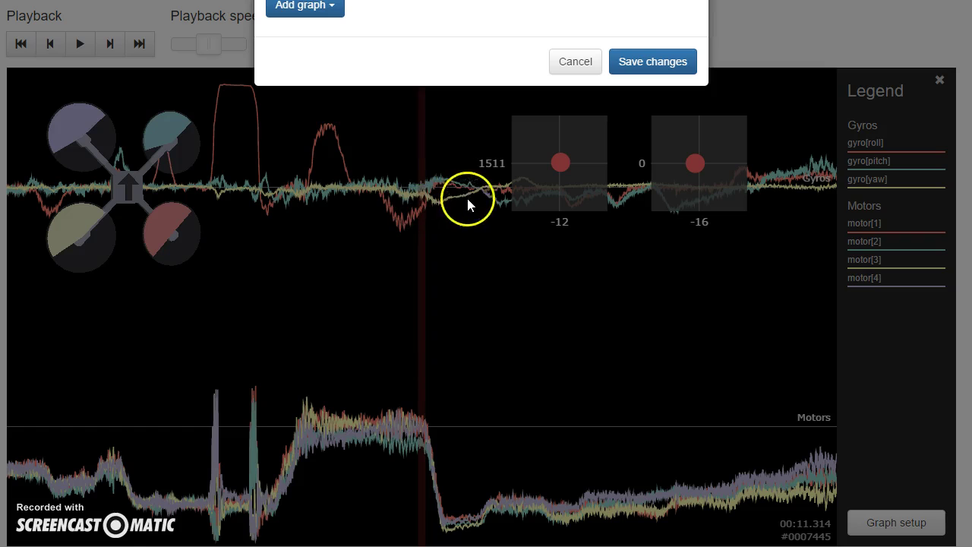
{"action": "left_click", "coordinate": [319, 6]}
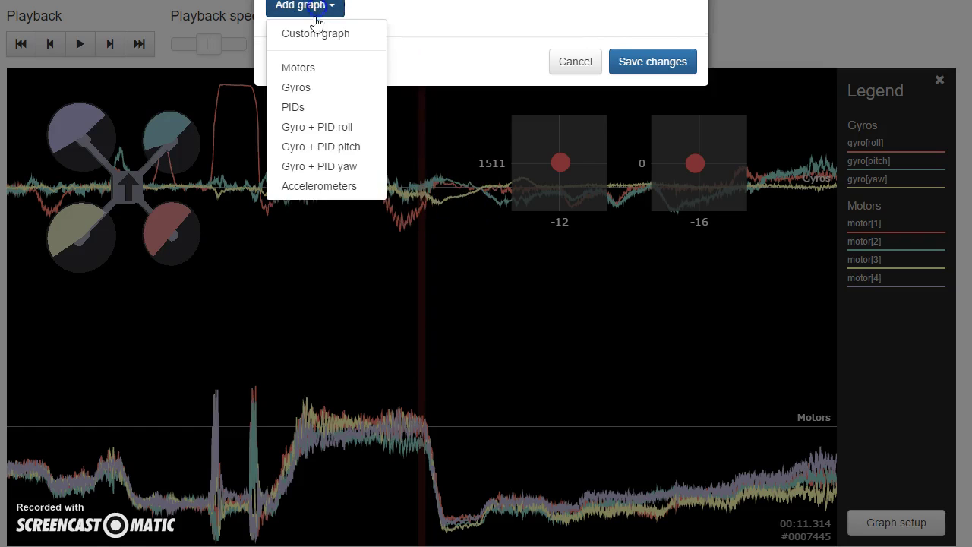
{"action": "left_click", "coordinate": [322, 134]}
{"action": "left_click", "coordinate": [486, 101]}
{"action": "left_click", "coordinate": [486, 101]}
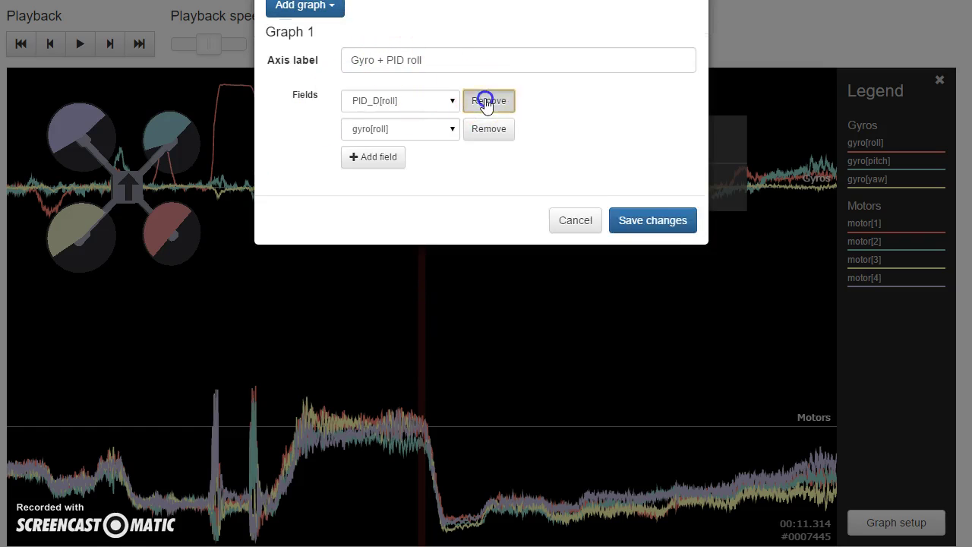
{"action": "left_click", "coordinate": [486, 101]}
Add a Custom graph plotting rcCommand[roll] and gyro[roll]
{"action": "left_click", "coordinate": [295, 8]}
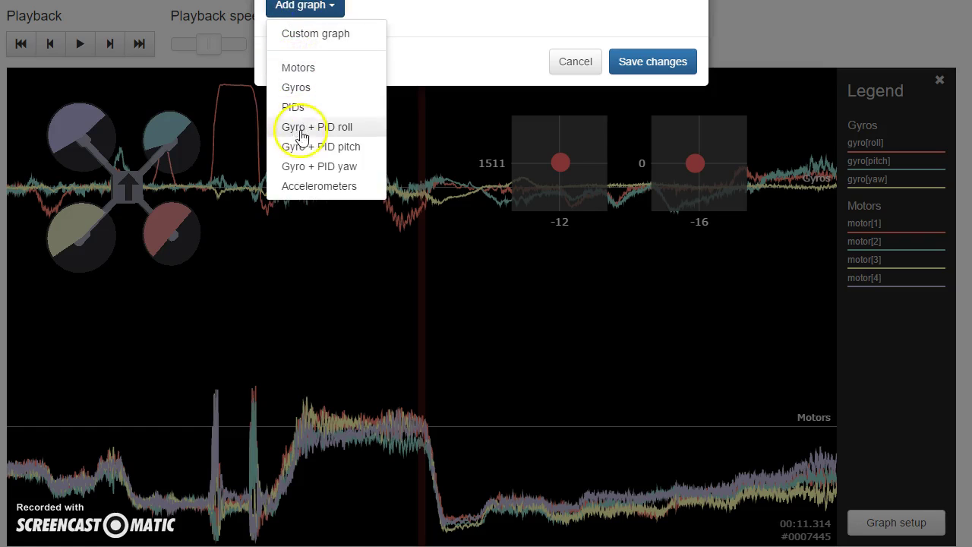
{"action": "left_click", "coordinate": [297, 34]}
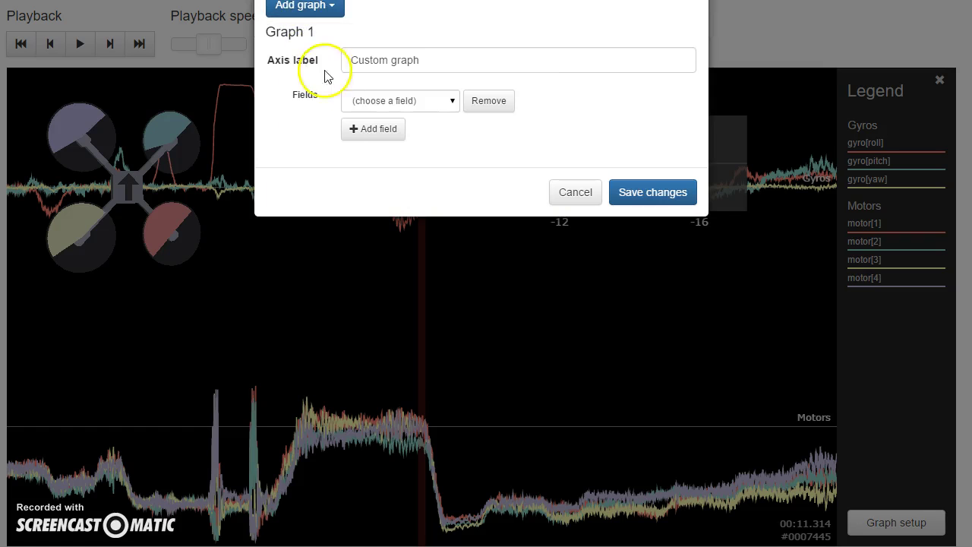
{"action": "left_click", "coordinate": [366, 100]}
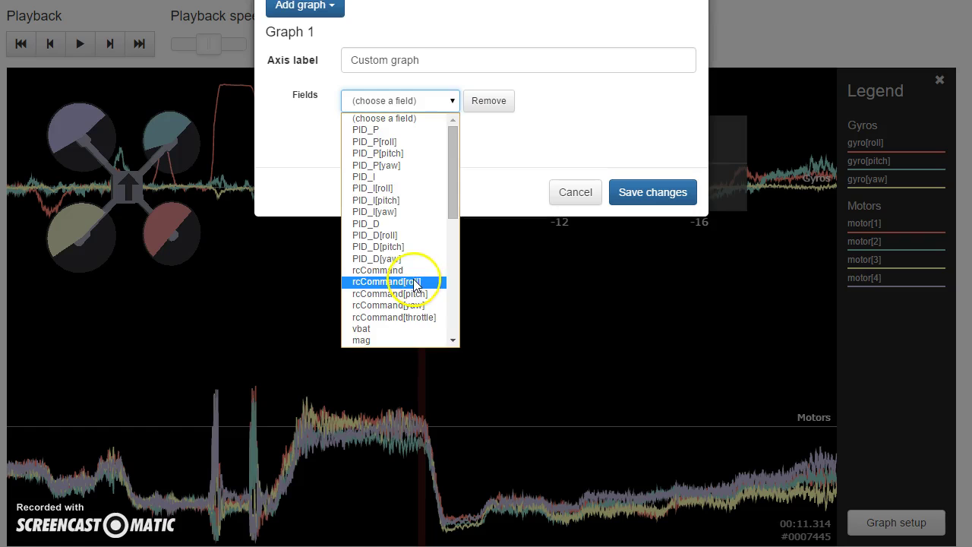
{"action": "left_click", "coordinate": [413, 283]}
{"action": "left_click", "coordinate": [369, 126]}
{"action": "left_click", "coordinate": [376, 128]}
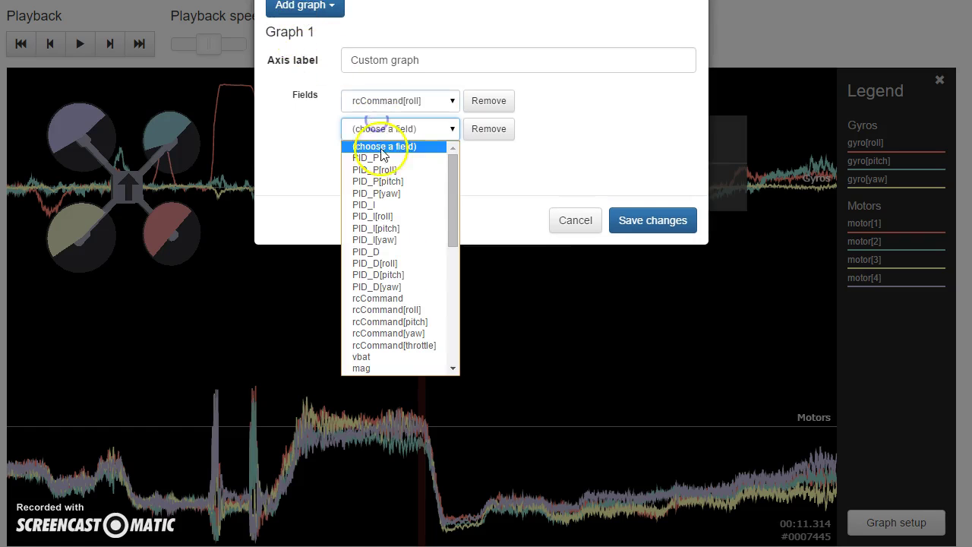
{"action": "scroll", "coordinate": [418, 220], "scroll_direction": "down", "scroll_amount": 3}
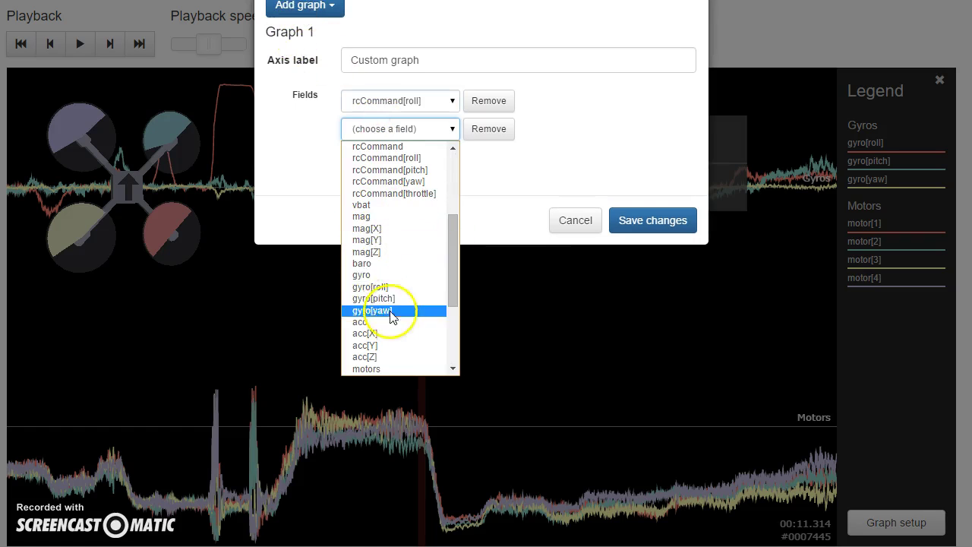
{"action": "left_click", "coordinate": [373, 286]}
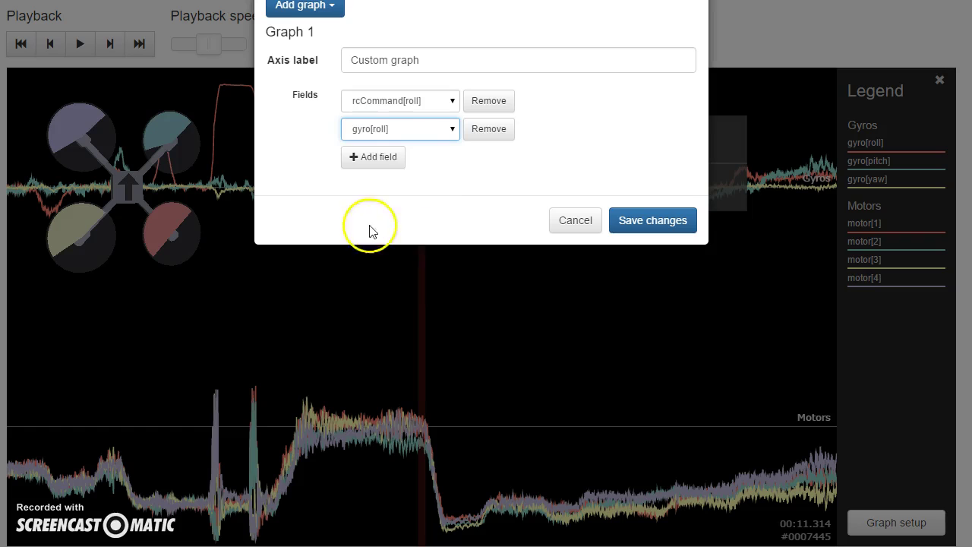
Add a Gyro + PID roll graph without gyro[roll], keeping PID_P, PID_I and PID_D, and save
{"action": "left_click", "coordinate": [315, 15]}
{"action": "left_click", "coordinate": [311, 127]}
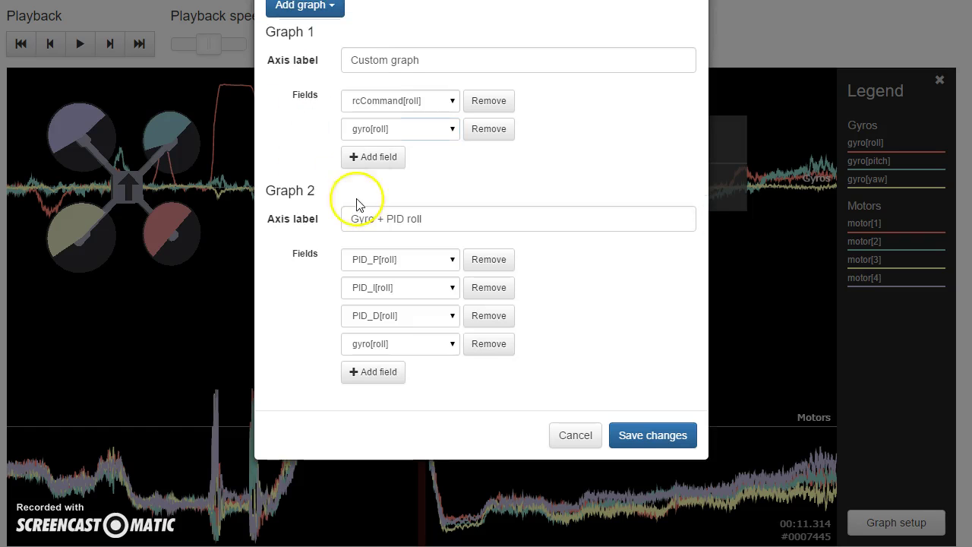
{"action": "left_click", "coordinate": [488, 343]}
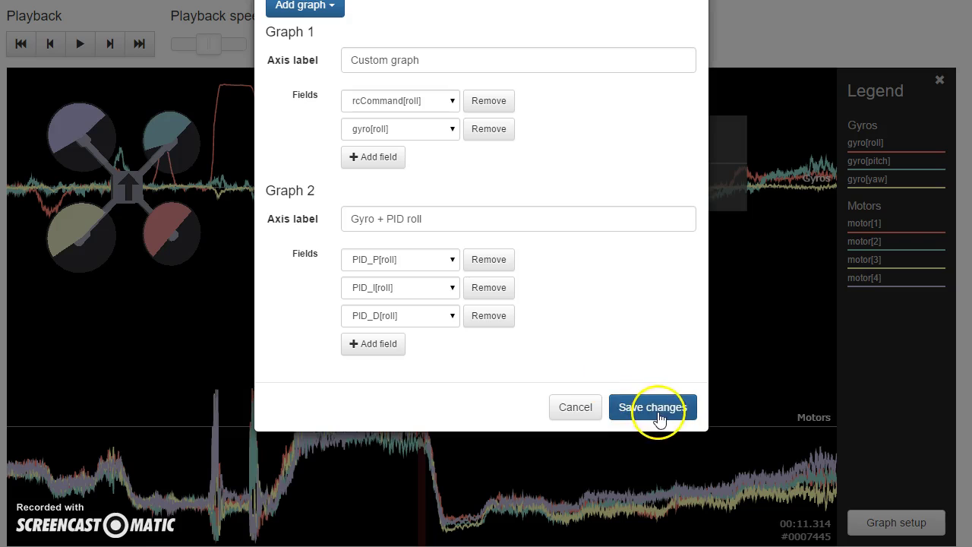
{"action": "left_click", "coordinate": [621, 401]}
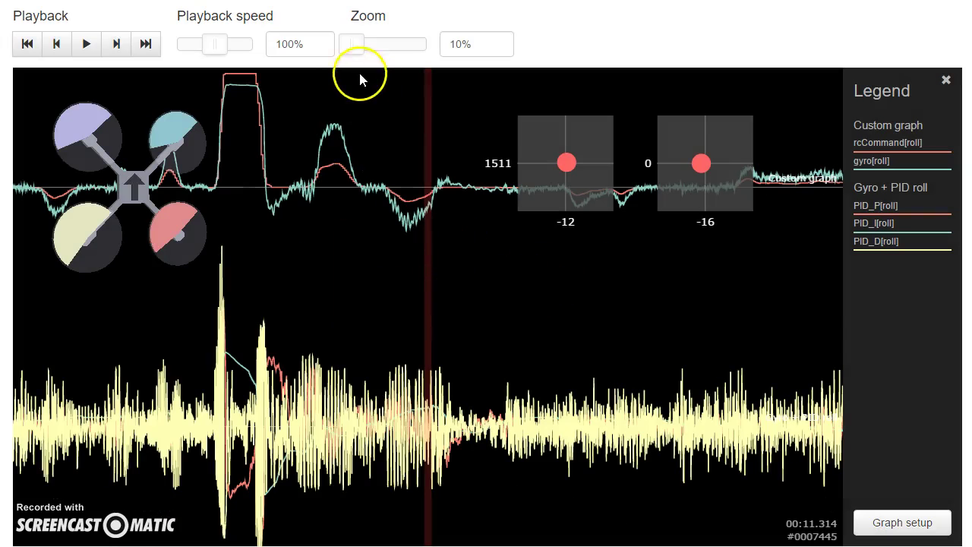
Zoom the roll graphs back to 100% and pan back and forth through the log
{"action": "left_click", "coordinate": [353, 37]}
{"action": "left_click_drag", "start_coordinate": [352, 44], "coordinate": [389, 44]}
{"action": "left_click_drag", "start_coordinate": [200, 406], "coordinate": [378, 410]}
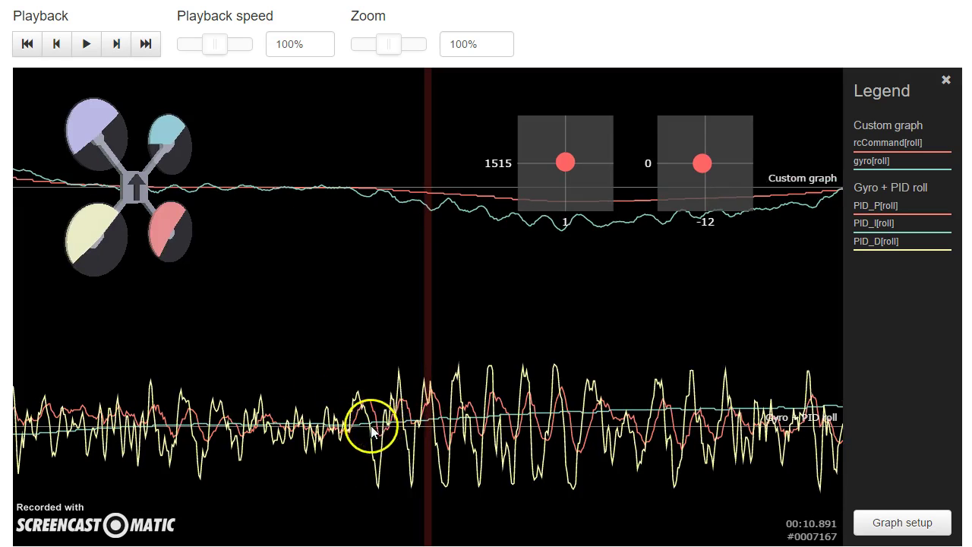
{"action": "left_click_drag", "start_coordinate": [373, 423], "coordinate": [321, 461]}
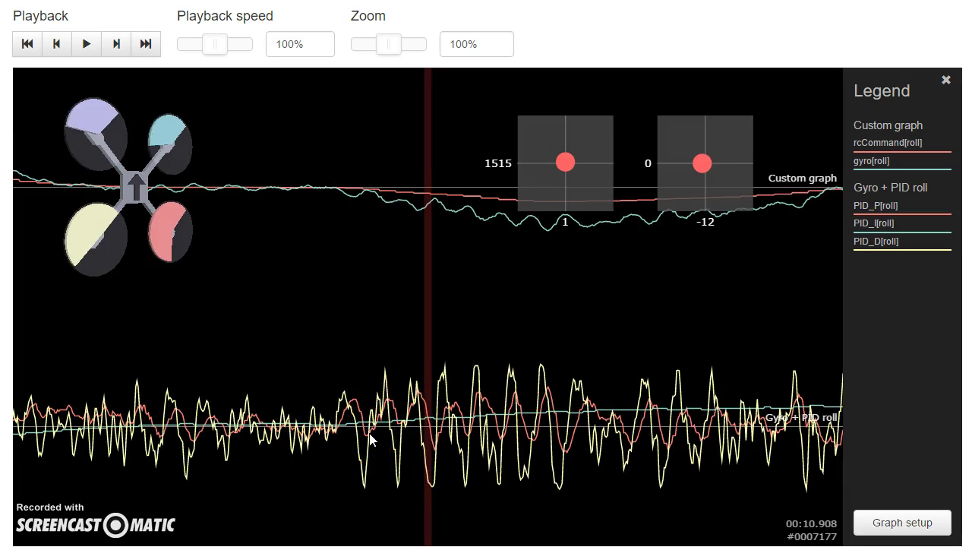
{"action": "left_click_drag", "start_coordinate": [348, 439], "coordinate": [937, 454]}
{"action": "left_click_drag", "start_coordinate": [386, 449], "coordinate": [574, 435]}
{"action": "left_click_drag", "start_coordinate": [354, 433], "coordinate": [738, 423]}
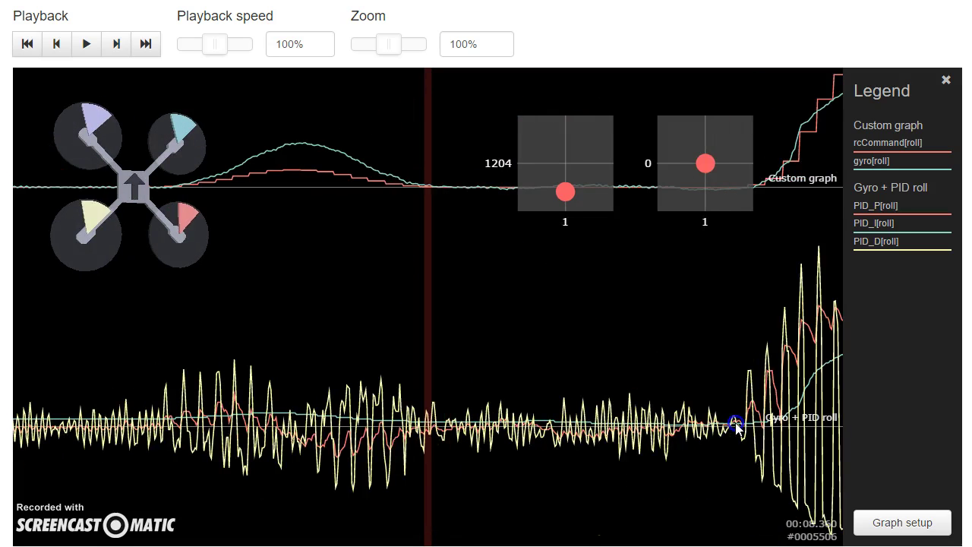
Pan the log between about 8.4 and 11 seconds to compare roll command and gyro traces
{"action": "left_click_drag", "start_coordinate": [279, 449], "coordinate": [79, 353]}
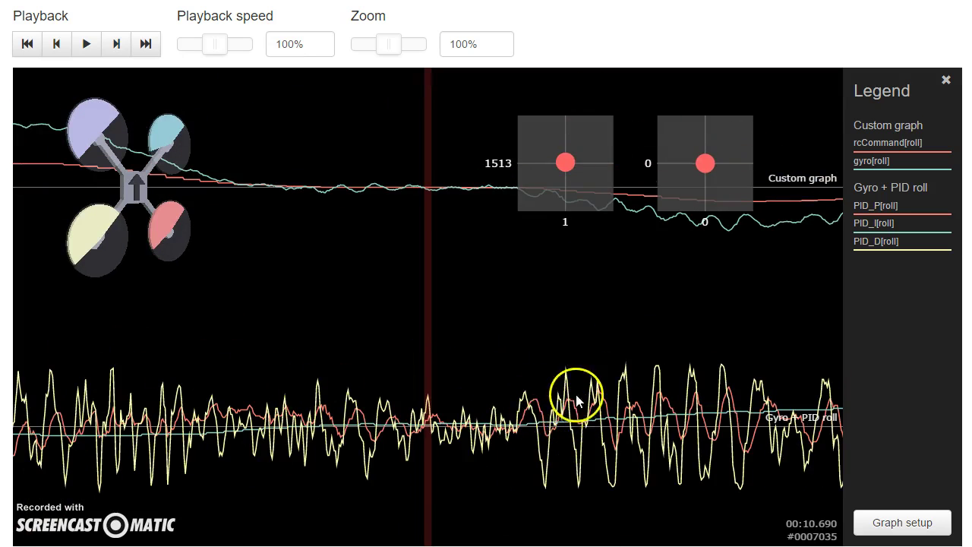
{"action": "left_click_drag", "start_coordinate": [573, 433], "coordinate": [506, 434]}
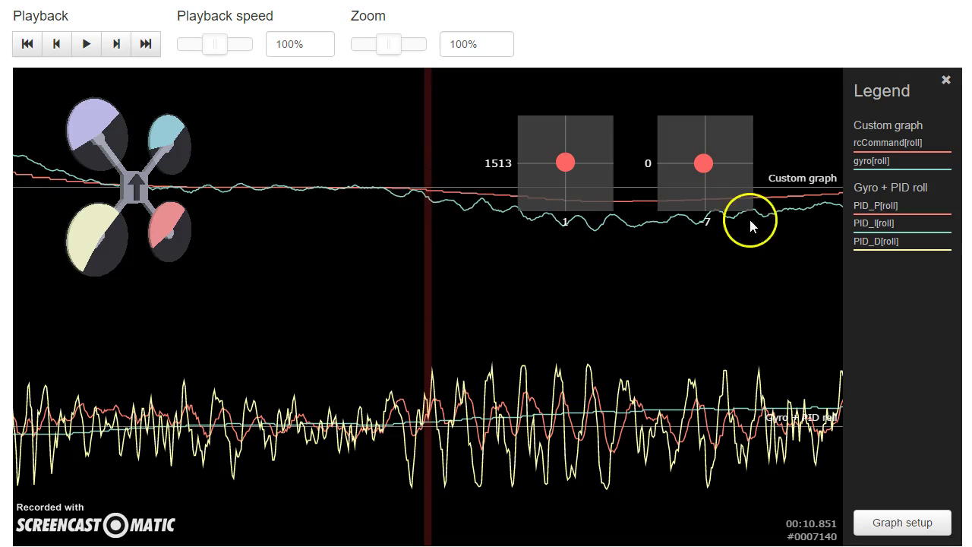
{"action": "left_click_drag", "start_coordinate": [692, 244], "coordinate": [604, 248]}
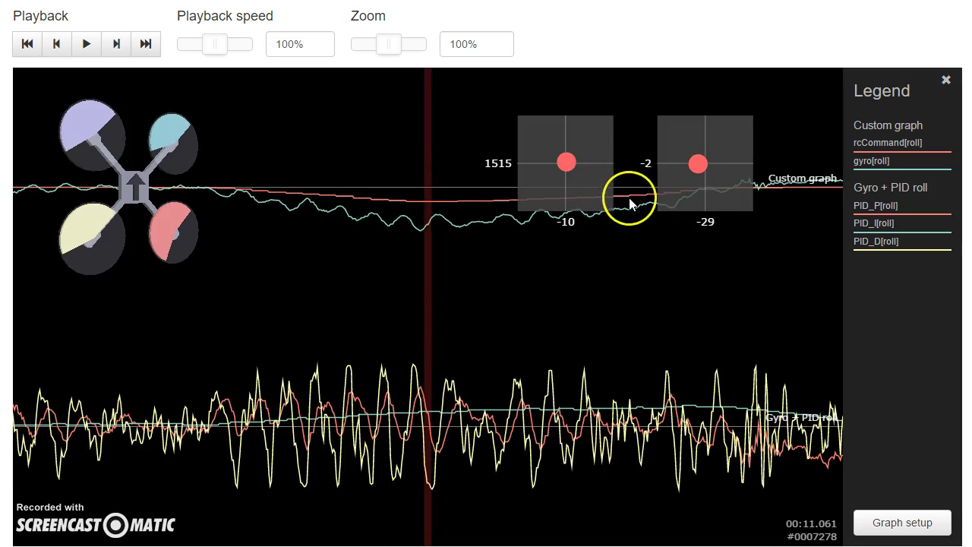
{"action": "left_click_drag", "start_coordinate": [233, 469], "coordinate": [310, 433]}
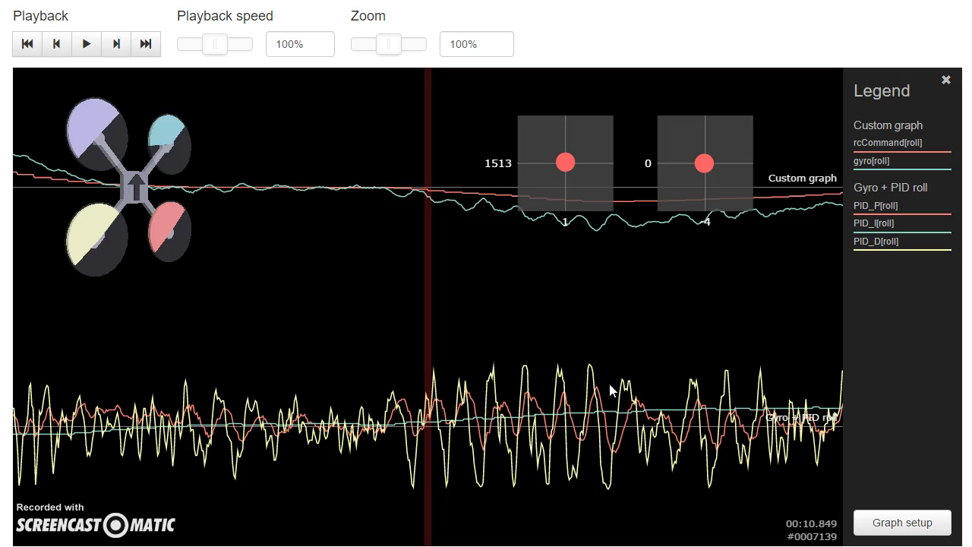
{"action": "left_click_drag", "start_coordinate": [427, 472], "coordinate": [553, 478]}
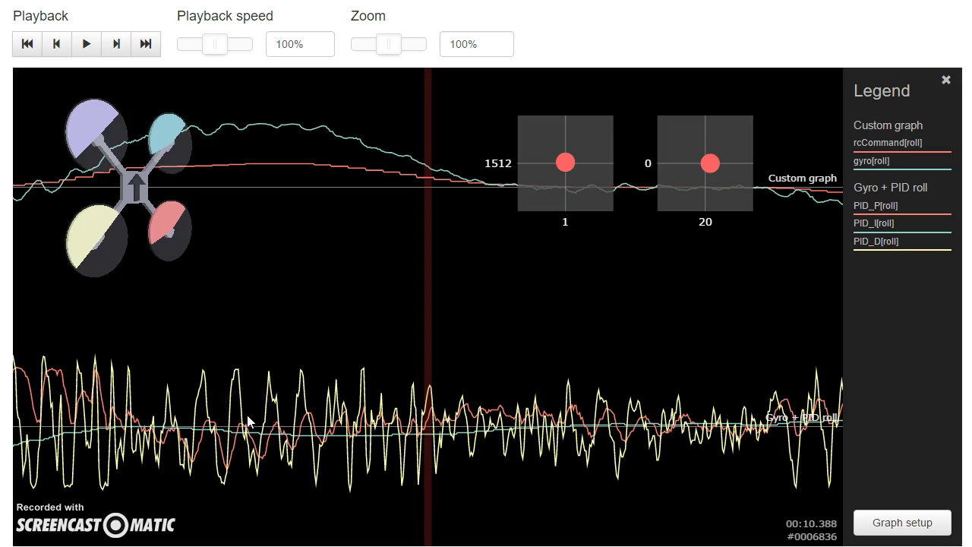
{"action": "left_click_drag", "start_coordinate": [248, 422], "coordinate": [851, 445]}
Pan back from about 8.7 seconds to 00:07.919, just before the roll command hump
{"action": "left_click_drag", "start_coordinate": [412, 417], "coordinate": [433, 460]}
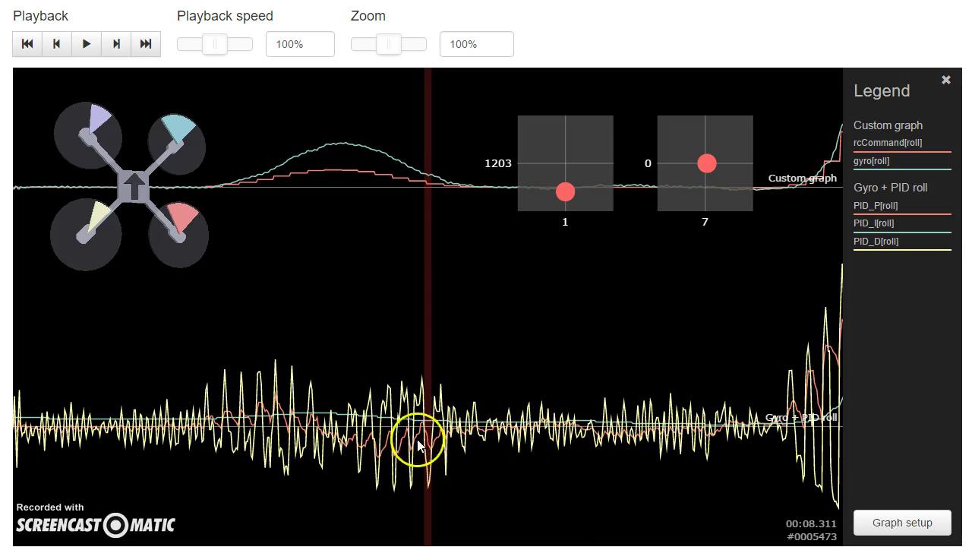
{"action": "left_click_drag", "start_coordinate": [522, 303], "coordinate": [645, 310]}
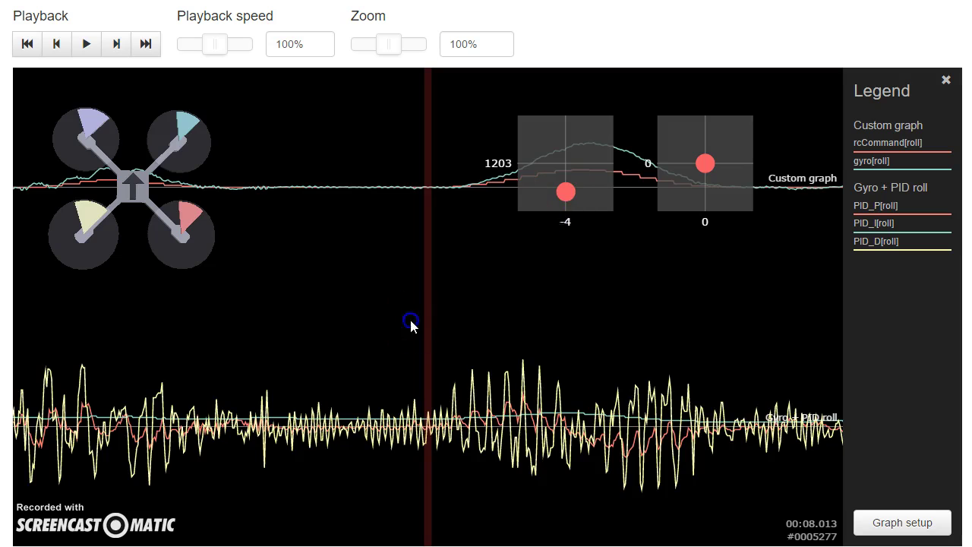
{"action": "left_click_drag", "start_coordinate": [410, 325], "coordinate": [450, 320]}
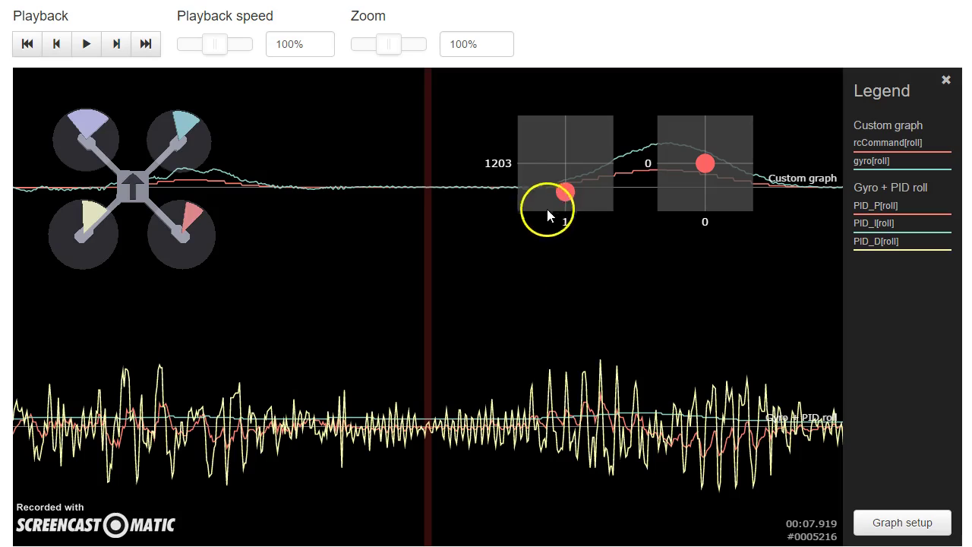
Pan the roll traces forward from about 7.8 seconds to about 10.5 seconds
{"action": "left_click_drag", "start_coordinate": [679, 492], "coordinate": [582, 458]}
{"action": "left_click_drag", "start_coordinate": [471, 462], "coordinate": [458, 410]}
{"action": "left_click_drag", "start_coordinate": [646, 395], "coordinate": [397, 366]}
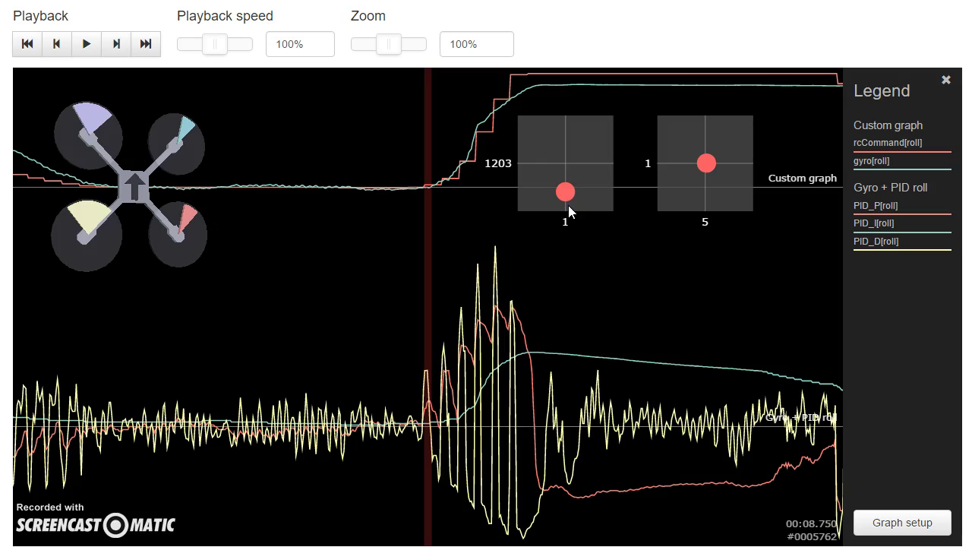
{"action": "left_click_drag", "start_coordinate": [558, 196], "coordinate": [499, 179]}
{"action": "left_click_drag", "start_coordinate": [590, 291], "coordinate": [887, 317]}
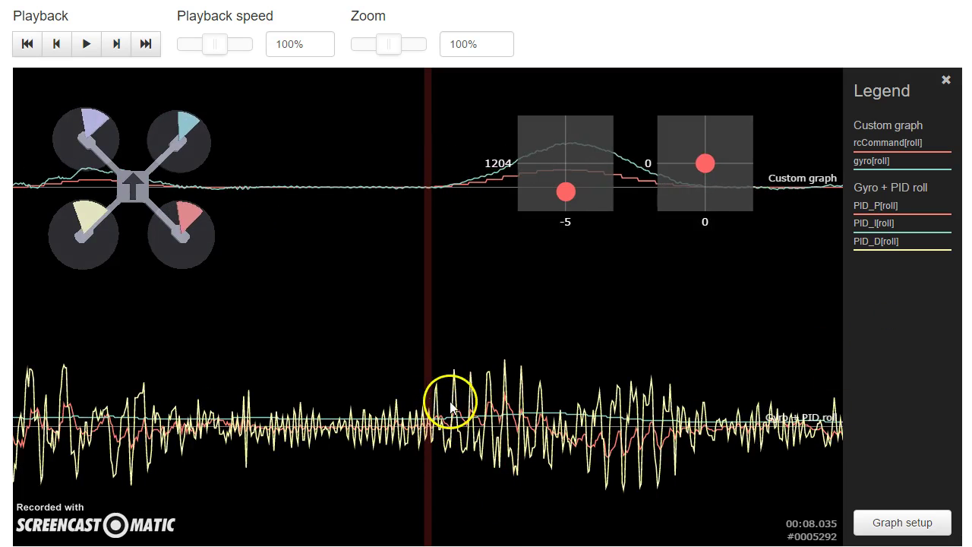
{"action": "left_click_drag", "start_coordinate": [618, 467], "coordinate": [178, 425]}
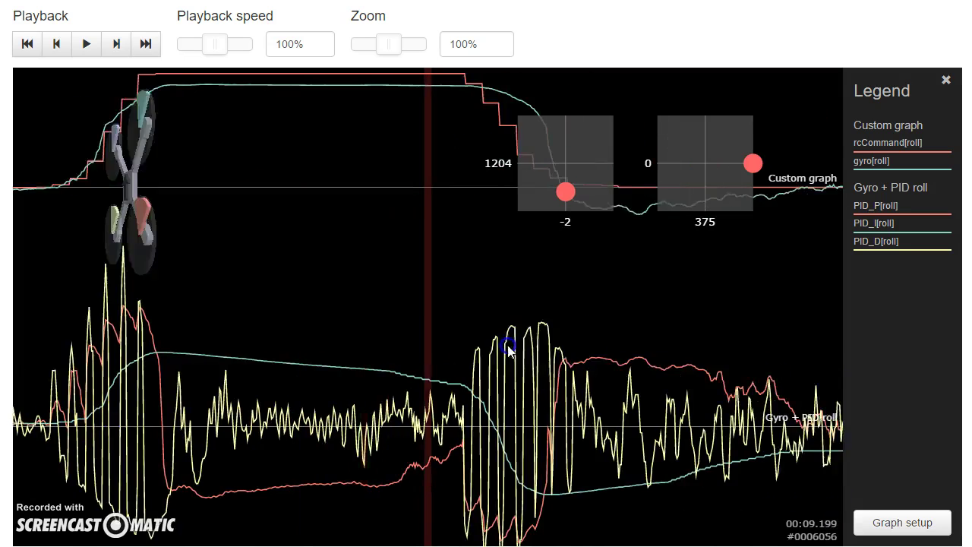
{"action": "left_click_drag", "start_coordinate": [509, 350], "coordinate": [278, 331]}
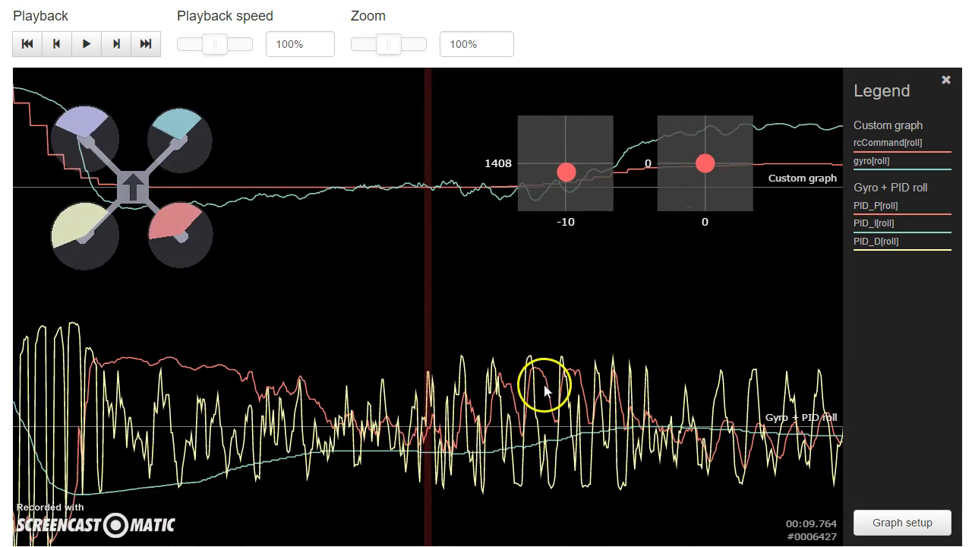
{"action": "left_click_drag", "start_coordinate": [551, 387], "coordinate": [370, 401]}
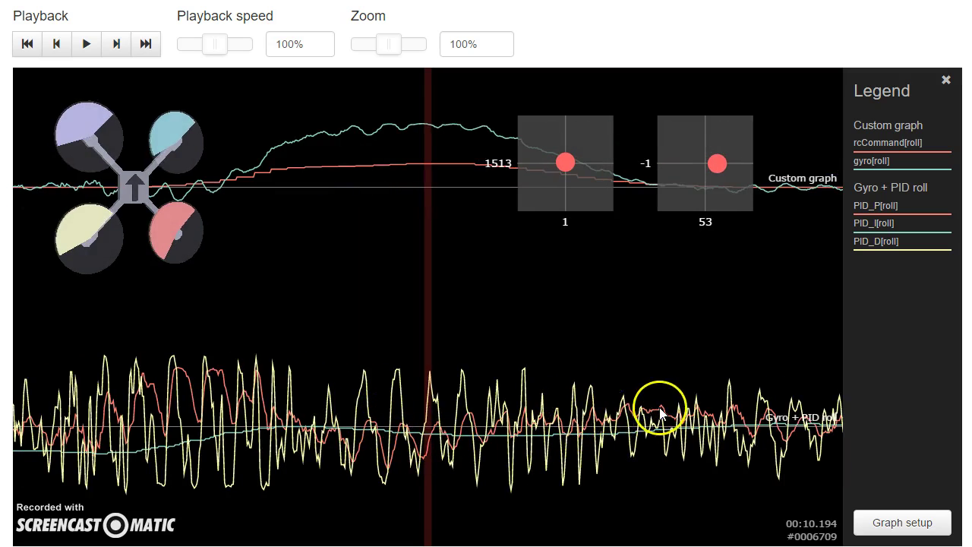
{"action": "left_click_drag", "start_coordinate": [625, 417], "coordinate": [585, 413]}
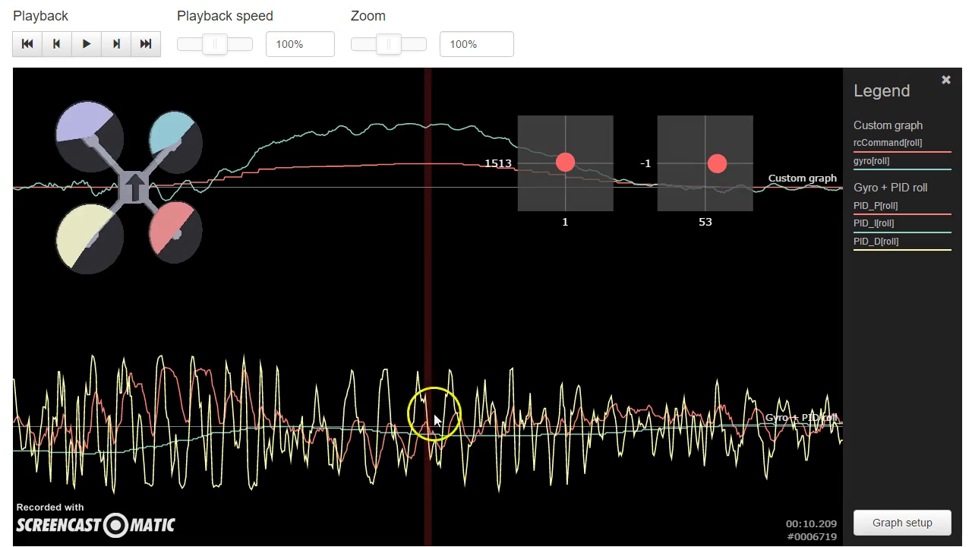
Settle the log at 00:11.202, then bring 2206-PIDs.txt to the front
{"action": "left_click_drag", "start_coordinate": [435, 416], "coordinate": [265, 397]}
{"action": "scroll", "coordinate": [486, 405], "scroll_direction": "down", "scroll_amount": 3}
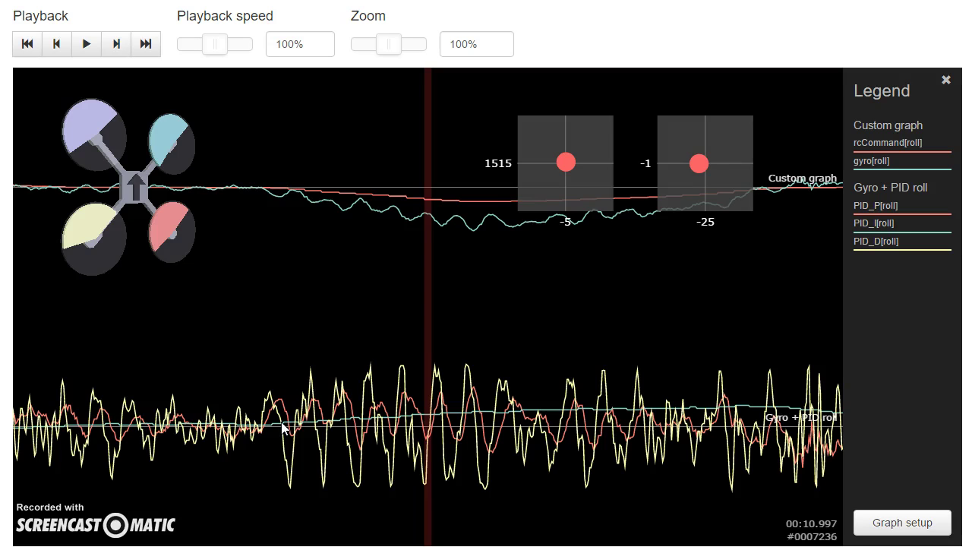
{"action": "left_click_drag", "start_coordinate": [612, 435], "coordinate": [518, 436]}
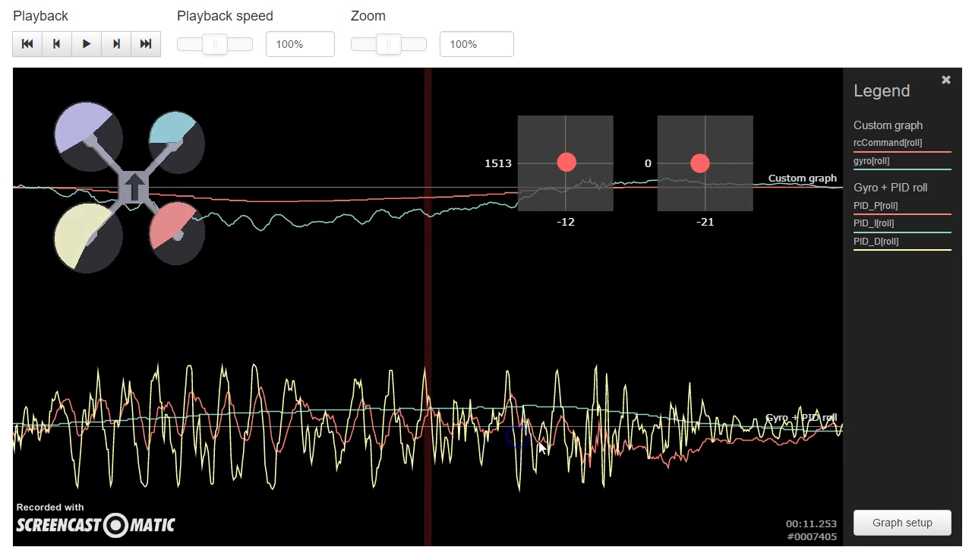
{"action": "left_click_drag", "start_coordinate": [276, 445], "coordinate": [294, 445]}
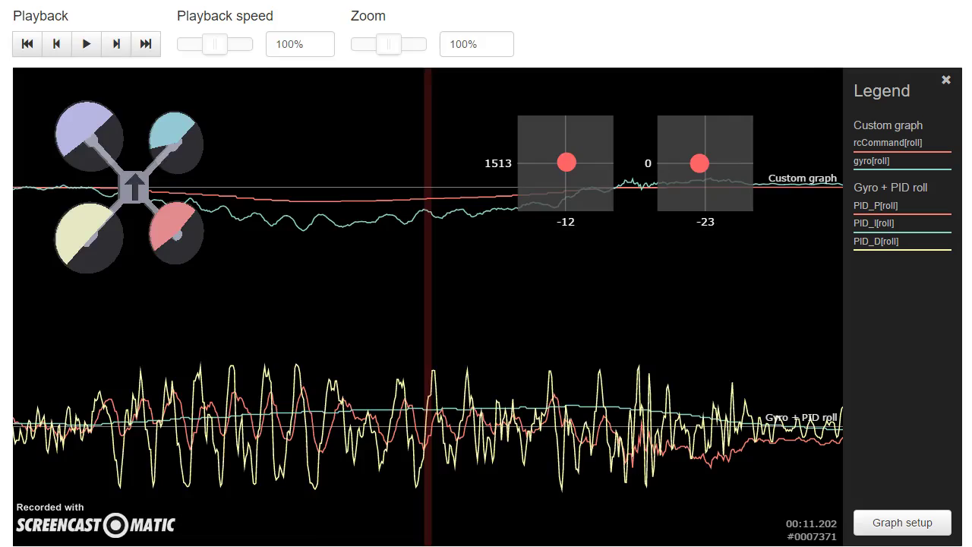
{"action": "key", "text": "alt+Tab"}
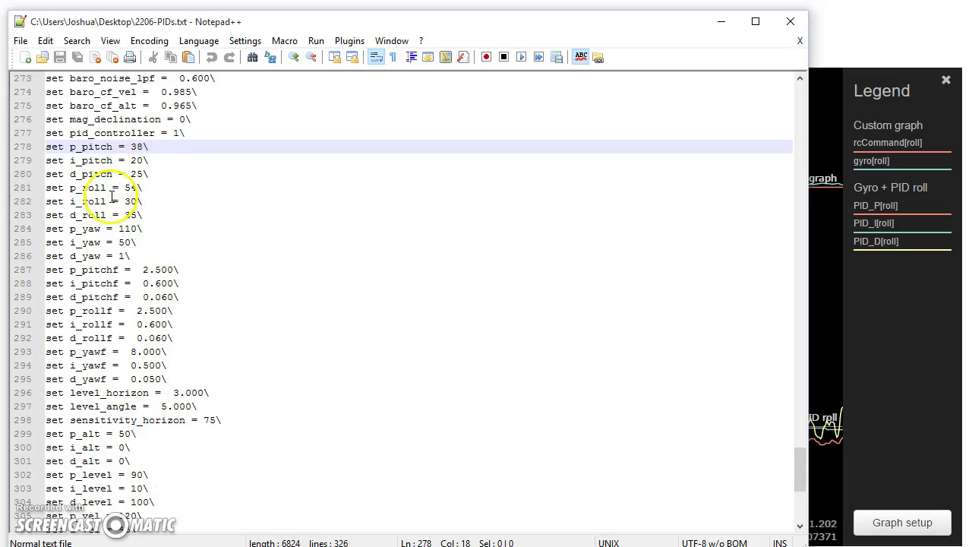
Select the set d_roll = 35 line, then return to the Blackbox Explorer graphs
{"action": "left_click_drag", "start_coordinate": [70, 215], "coordinate": [44, 215]}
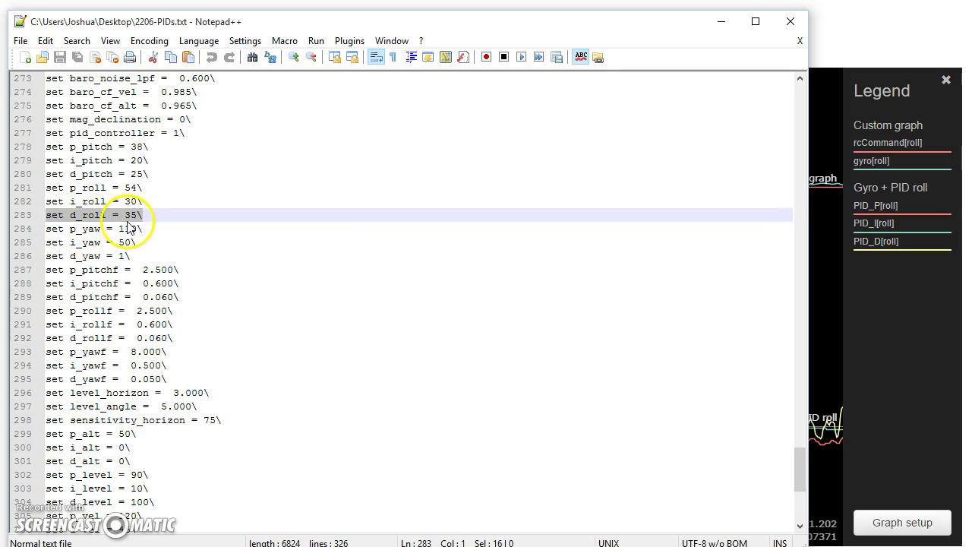
{"action": "left_click", "coordinate": [827, 293]}
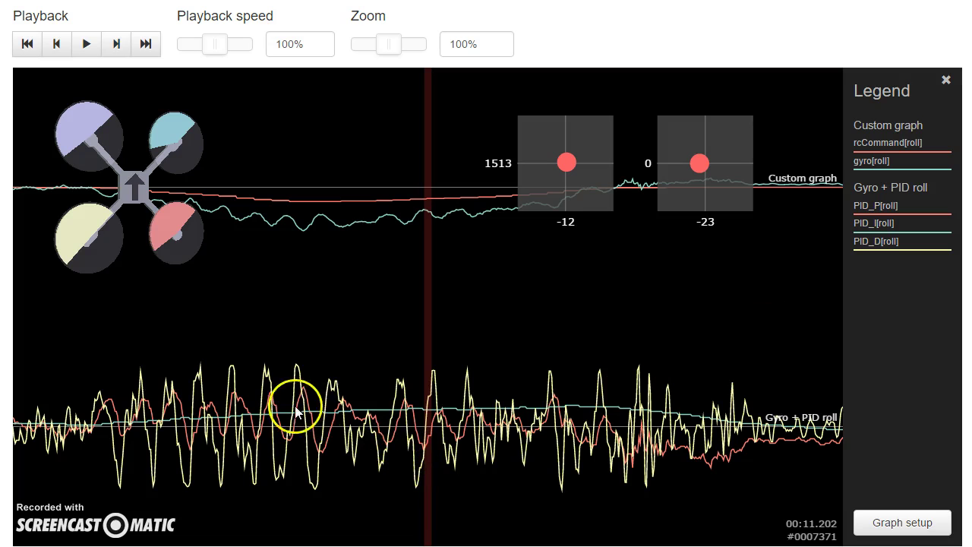
Scrub the log back to 00:08.931, where the roll command ramps and PID_D roll spikes
{"action": "left_click_drag", "start_coordinate": [471, 358], "coordinate": [971, 374]}
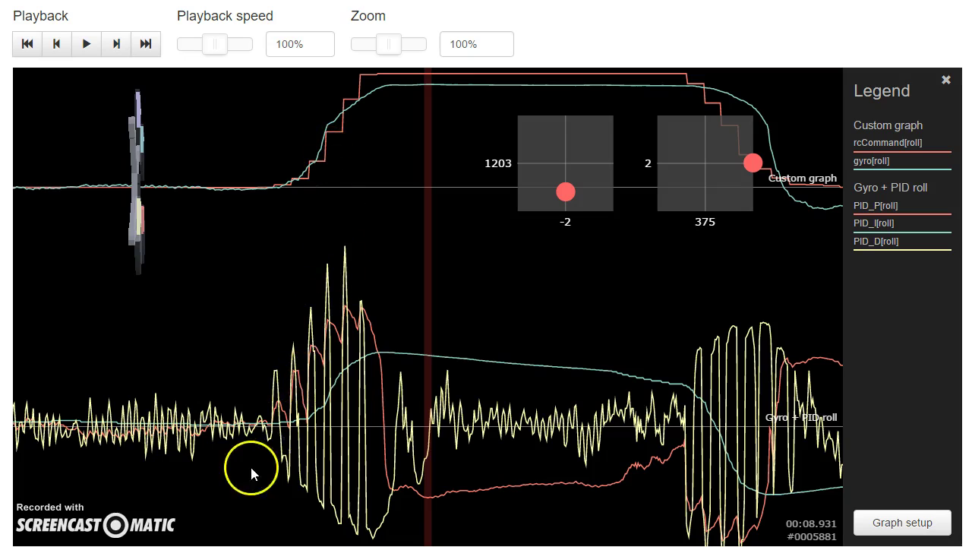
Play the log past the roll flip and pause at 00:15.030 in the calm hover stretch
{"action": "left_click_drag", "start_coordinate": [250, 412], "coordinate": [205, 412]}
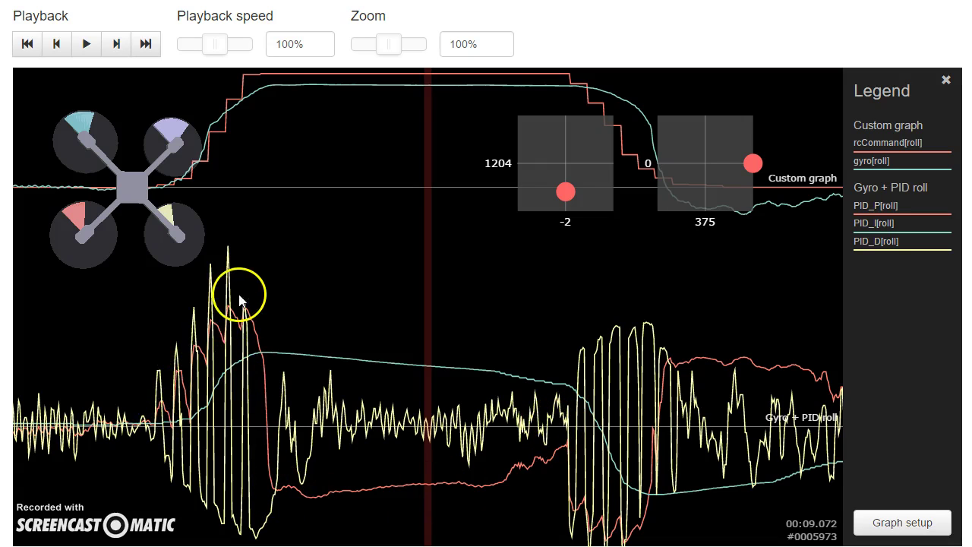
{"action": "key", "text": "space"}
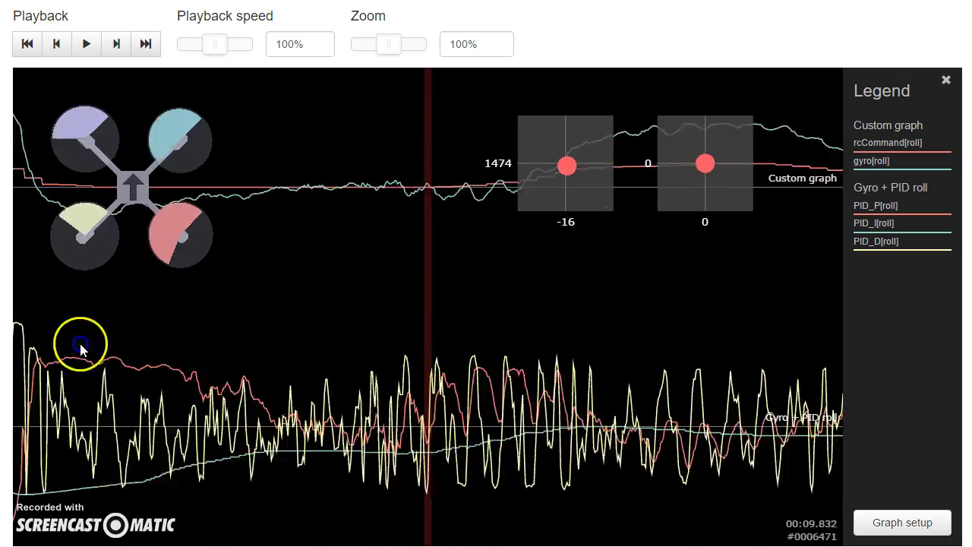
{"action": "key", "text": "space"}
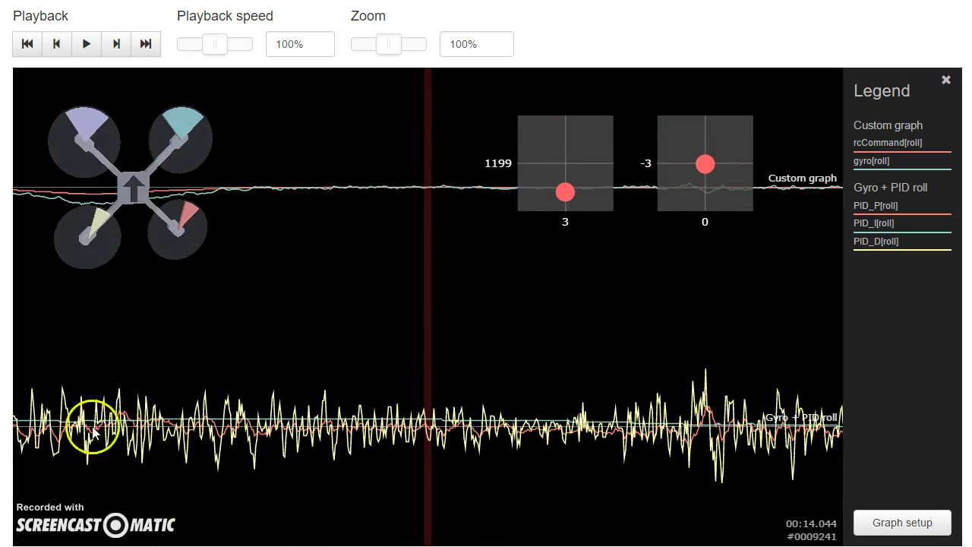
{"action": "left_click", "coordinate": [443, 425]}
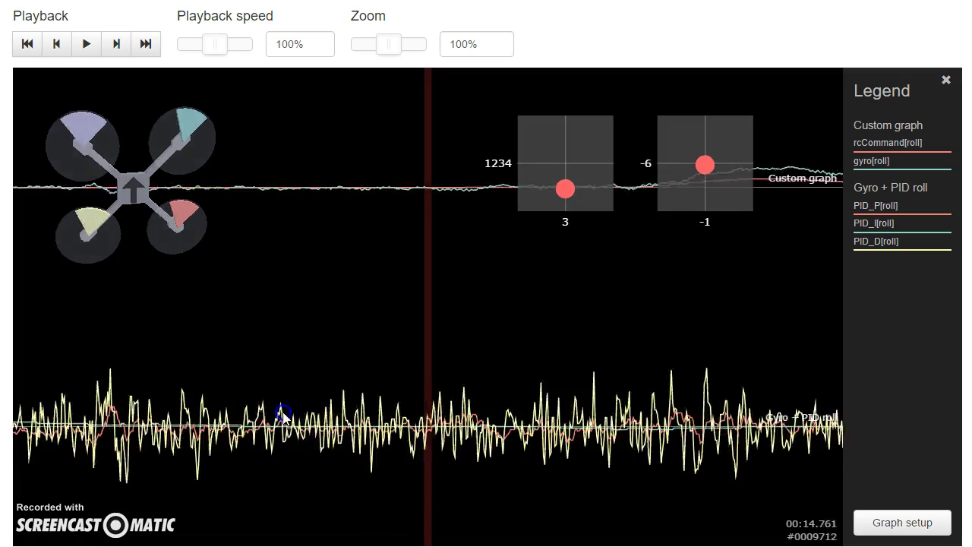
{"action": "left_click", "coordinate": [177, 401]}
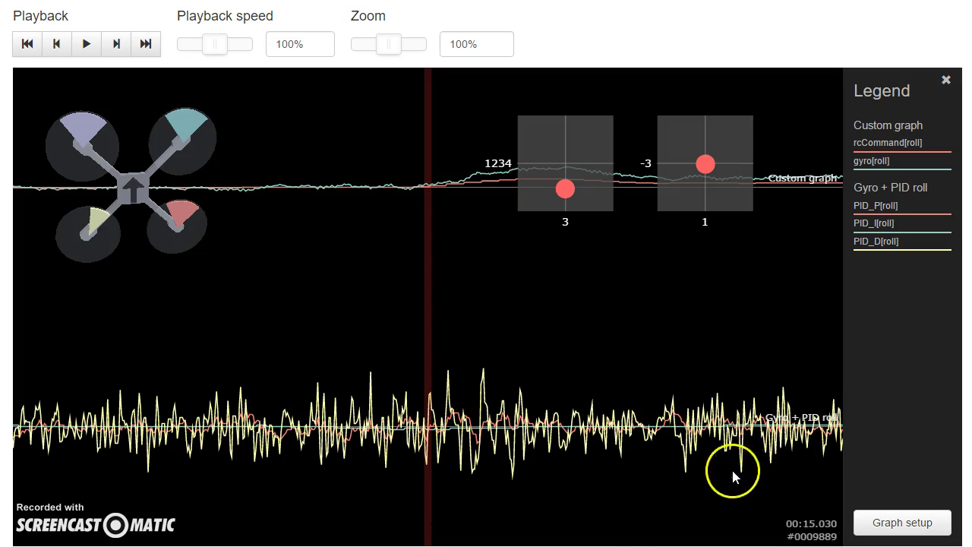
Switch to 2206-PIDs.txt in Notepad++ and browse the file from top to end
{"action": "key", "text": "alt+Tab"}
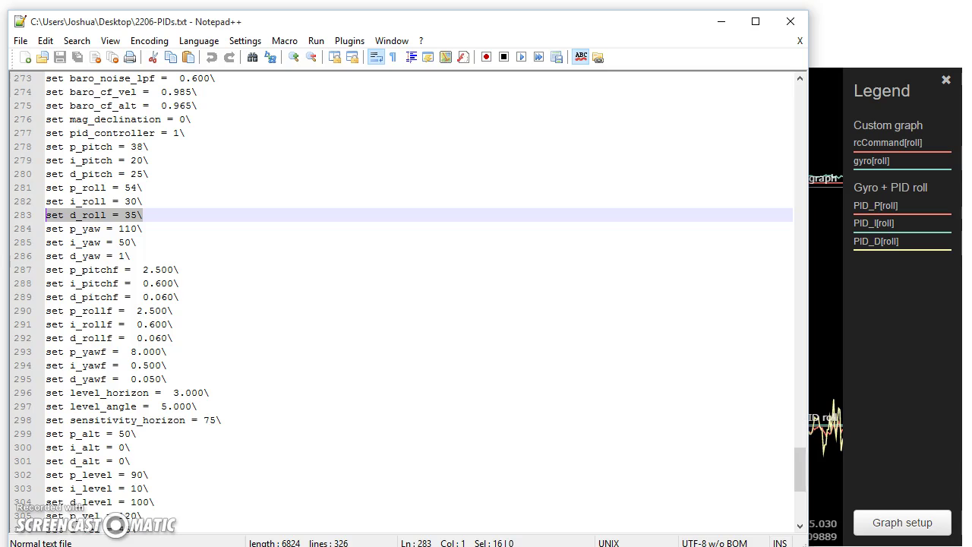
{"action": "scroll", "coordinate": [482, 245], "scroll_direction": "down", "scroll_amount": 7}
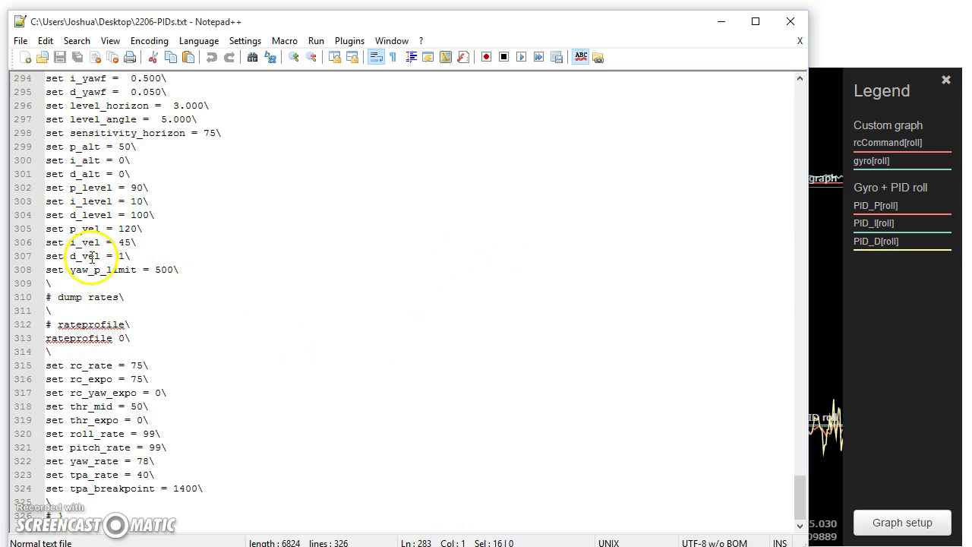
{"action": "left_click", "coordinate": [482, 302]}
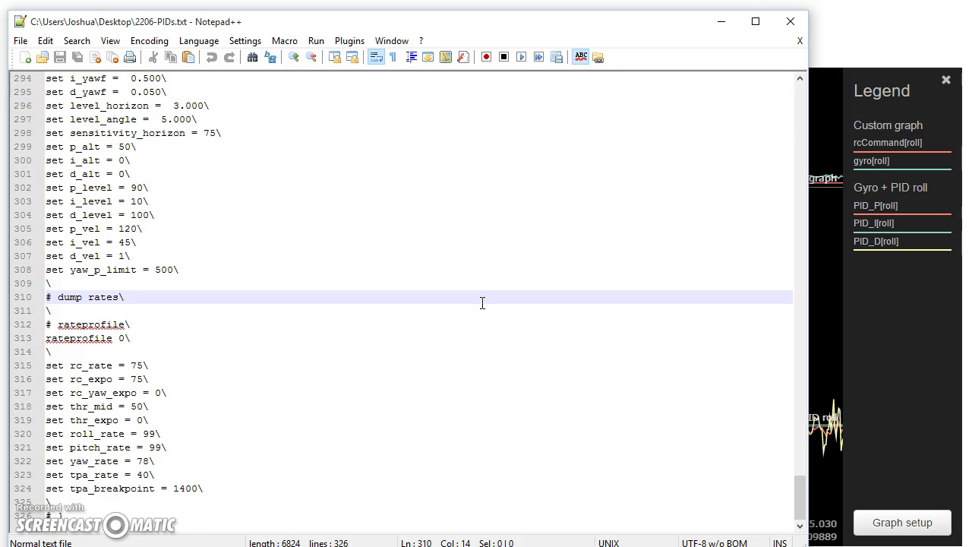
{"action": "key", "text": "ctrl+Home"}
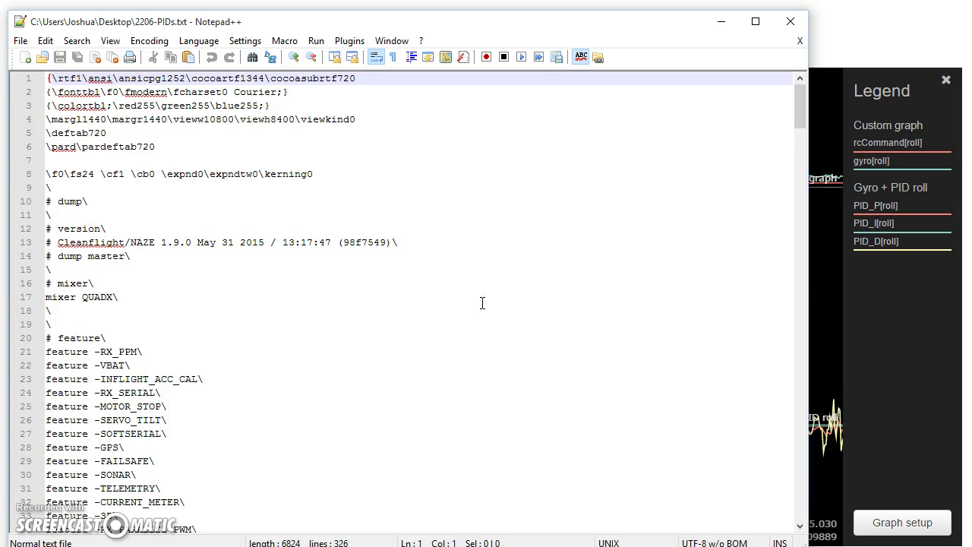
{"action": "key", "text": "ctrl+End"}
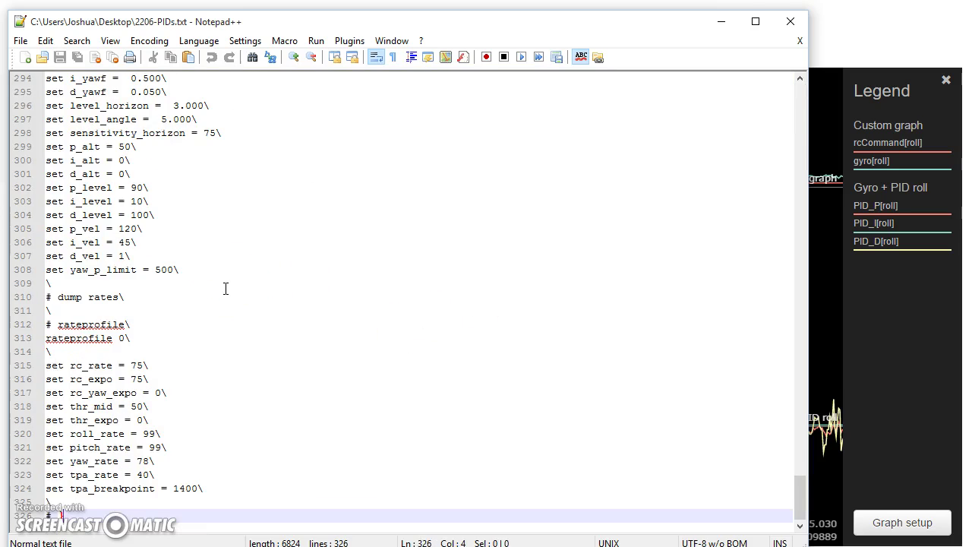
{"action": "scroll", "coordinate": [225, 287], "scroll_direction": "up", "scroll_amount": 4}
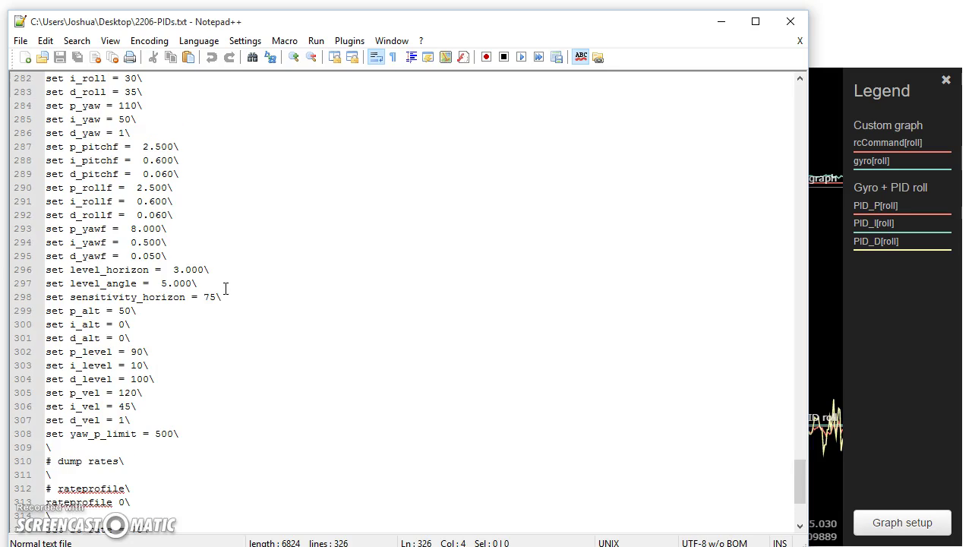
{"action": "left_click", "coordinate": [225, 288]}
Search for the gyro_lpf setting (42), then return to the end of the file
{"action": "key", "text": "ctrl+f"}
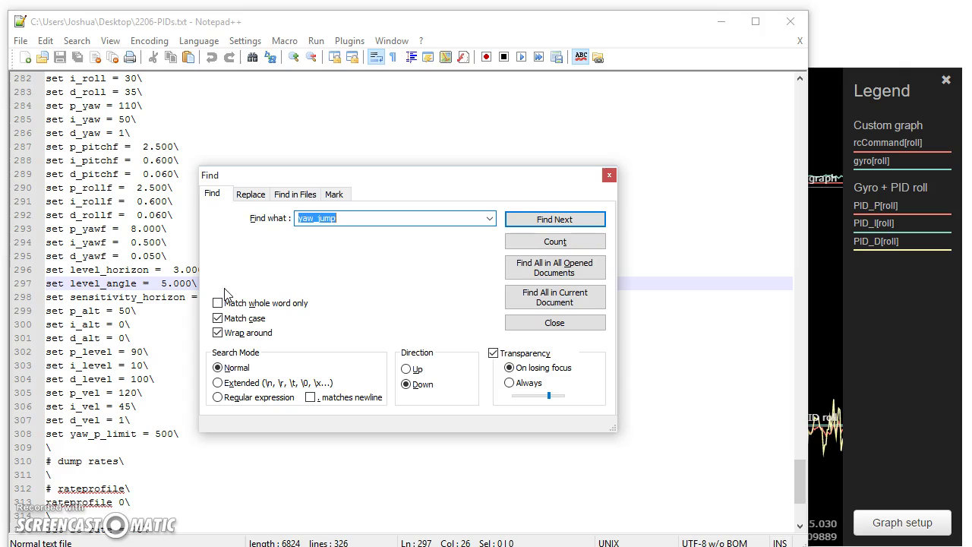
{"action": "type", "text": "gyro_lpf"}
{"action": "key", "text": "Return"}
{"action": "key", "text": "Escape"}
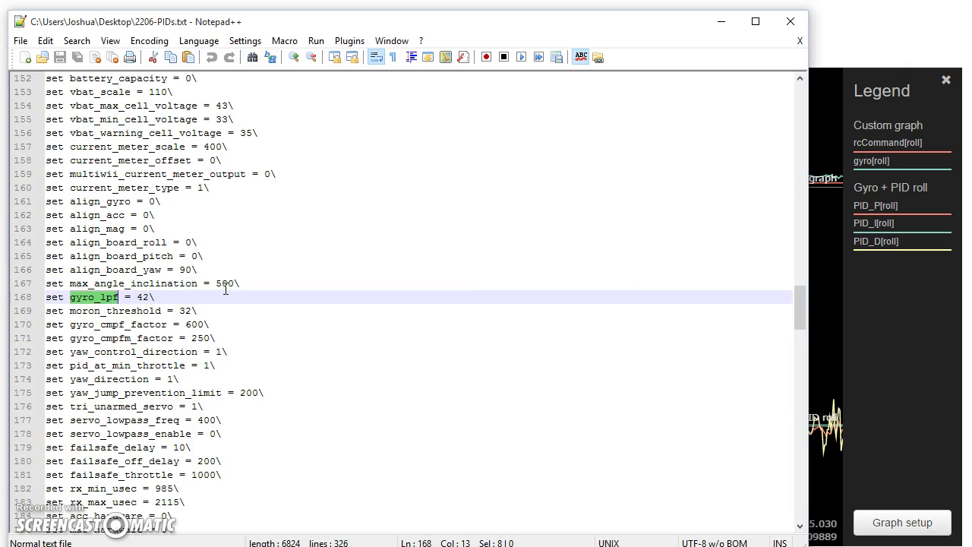
{"action": "key", "text": "ctrl+End"}
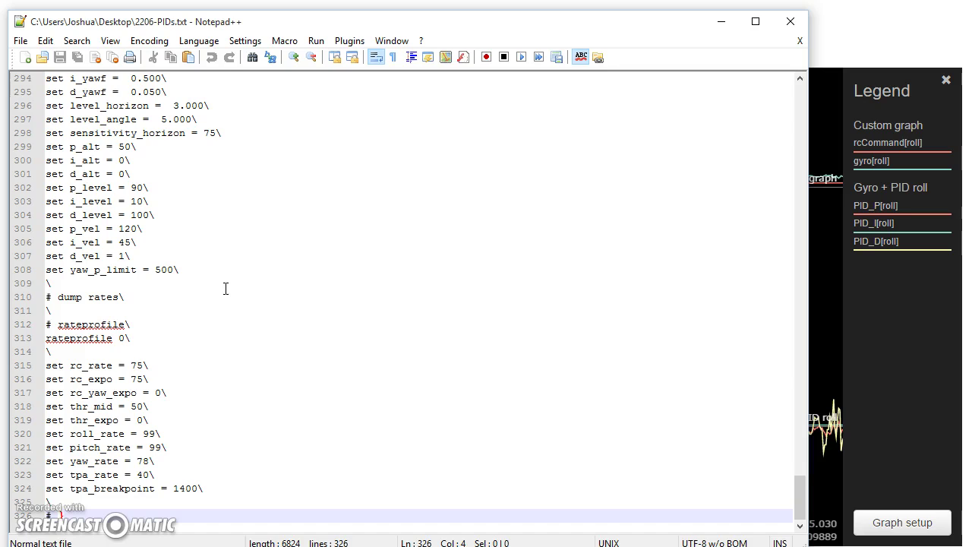
Bring Blackbox Explorer back in front of Notepad++, showing the roll traces at 00:15.030
{"action": "left_click", "coordinate": [818, 297]}
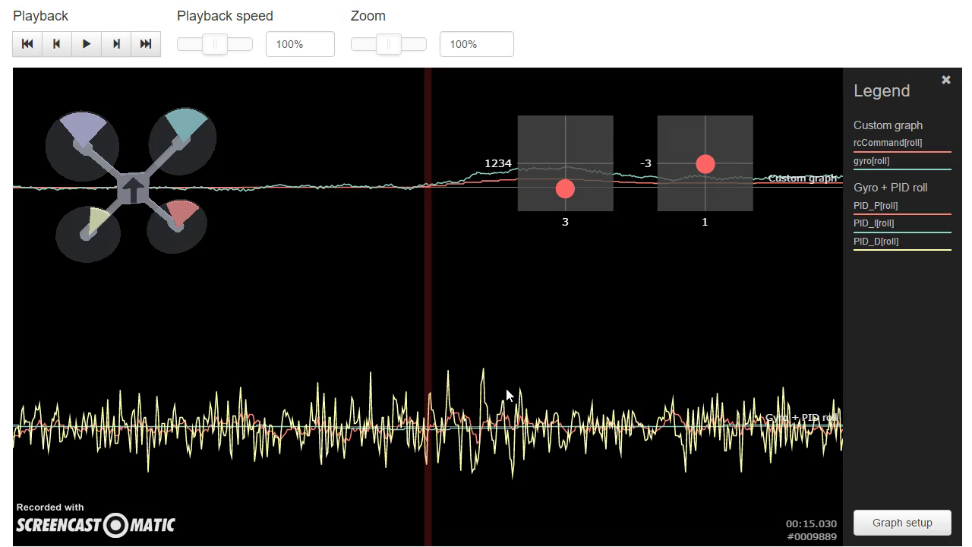
Pan the log back in stages to about 00:12.8
{"action": "left_click_drag", "start_coordinate": [536, 416], "coordinate": [678, 458]}
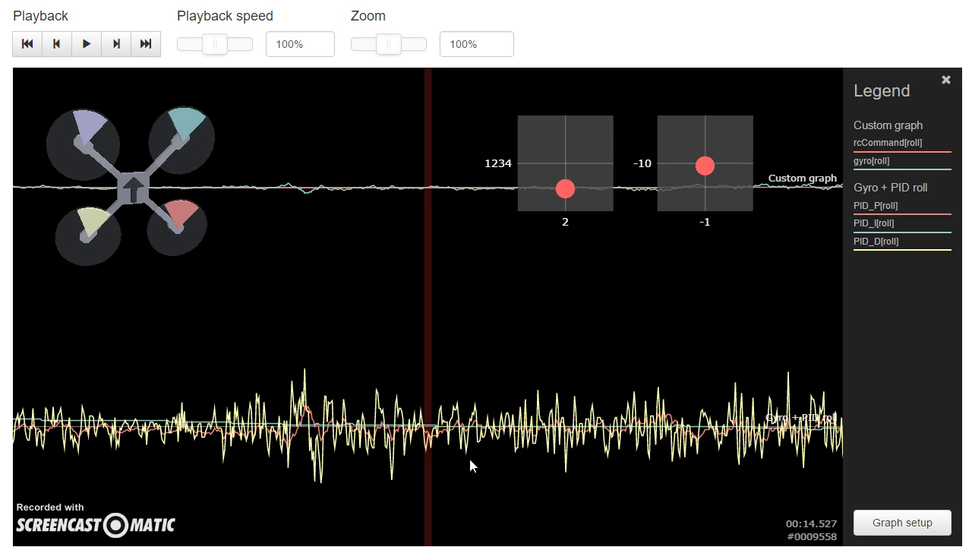
{"action": "left_click_drag", "start_coordinate": [466, 440], "coordinate": [634, 447]}
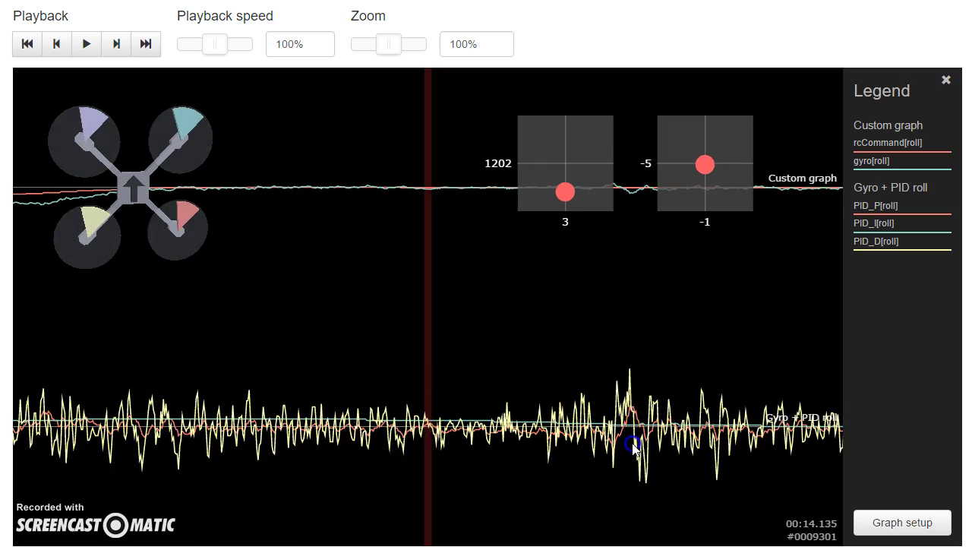
{"action": "left_click_drag", "start_coordinate": [275, 455], "coordinate": [358, 414]}
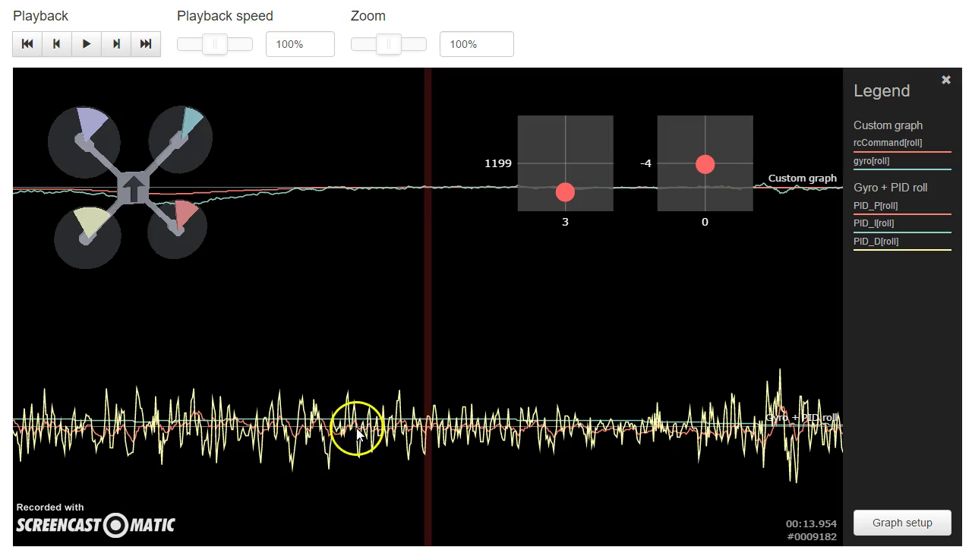
{"action": "left_click_drag", "start_coordinate": [341, 449], "coordinate": [971, 448]}
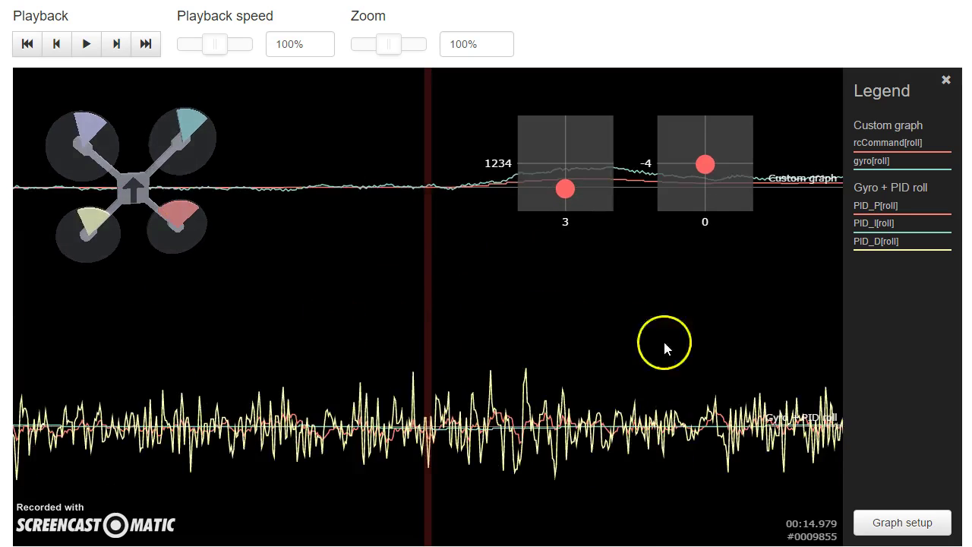
Play and seek forward to the second roll flip, stopping at 00:21.286
{"action": "left_click", "coordinate": [685, 340]}
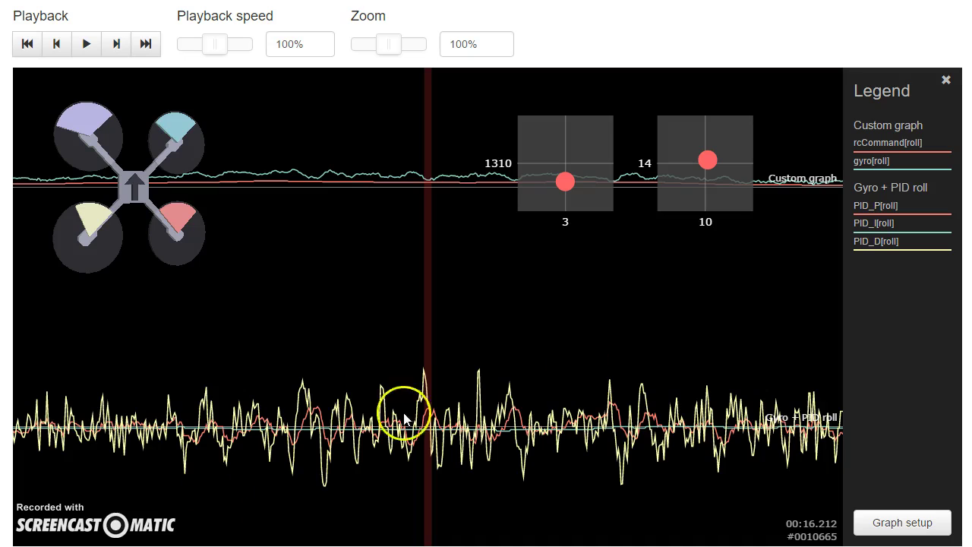
{"action": "left_click_drag", "start_coordinate": [404, 413], "coordinate": [6, 373]}
{"action": "left_click", "coordinate": [436, 354]}
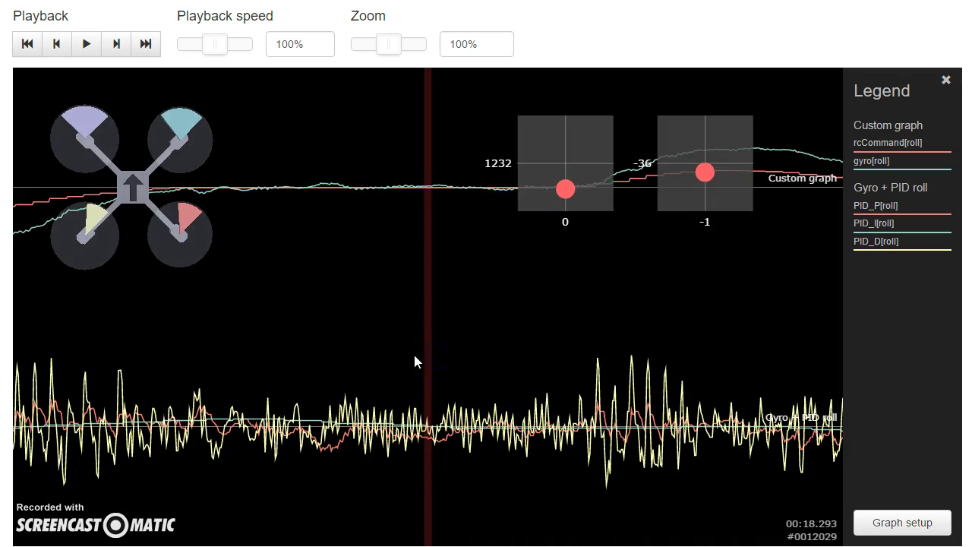
{"action": "left_click", "coordinate": [385, 303]}
{"action": "left_click", "coordinate": [609, 308]}
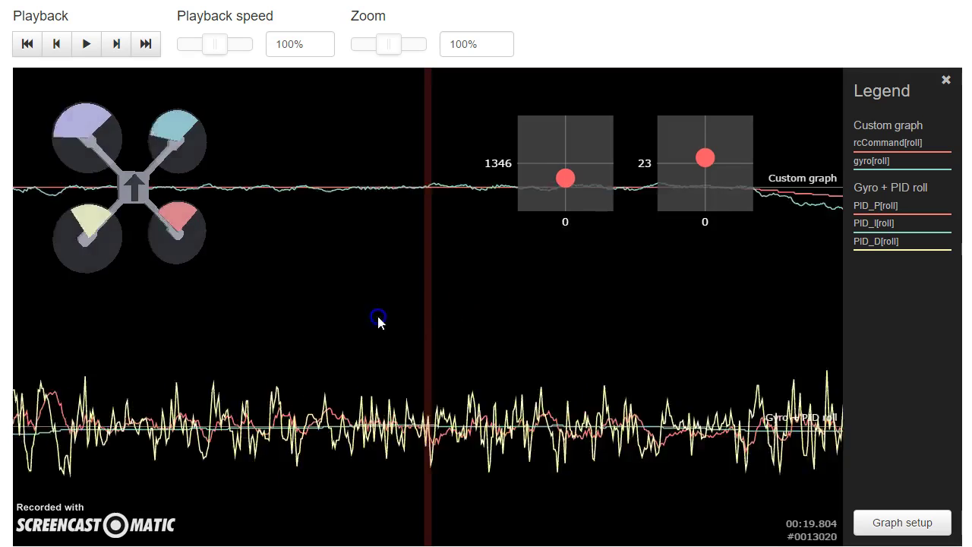
{"action": "left_click", "coordinate": [270, 302]}
{"action": "left_click", "coordinate": [426, 309]}
{"action": "left_click_drag", "start_coordinate": [218, 304], "coordinate": [240, 293]}
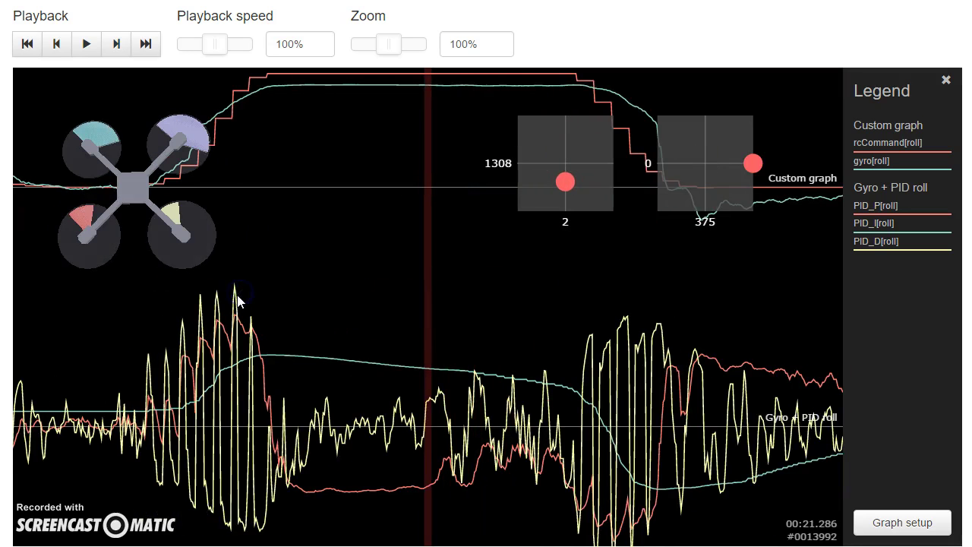